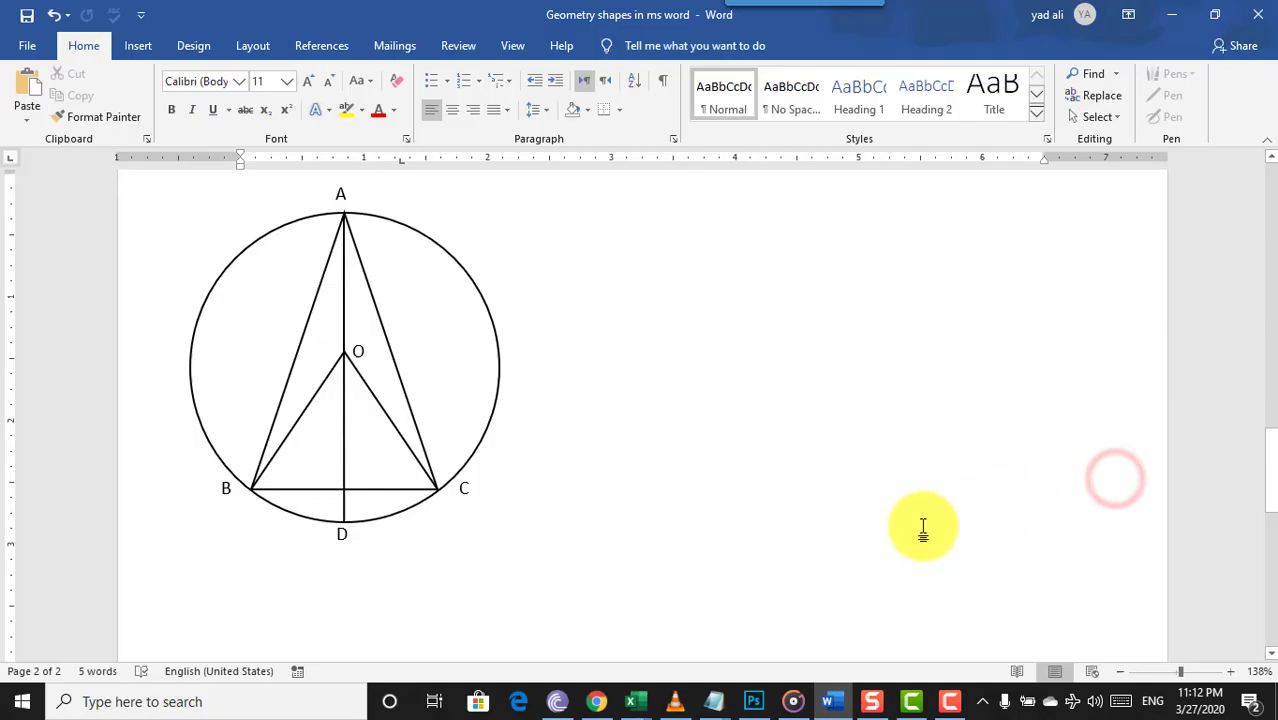
Step: Scroll up slightly above the circle-and-triangle figure
{"action": "scroll", "coordinate": [922, 530], "scroll_direction": "up", "scroll_amount": 1}
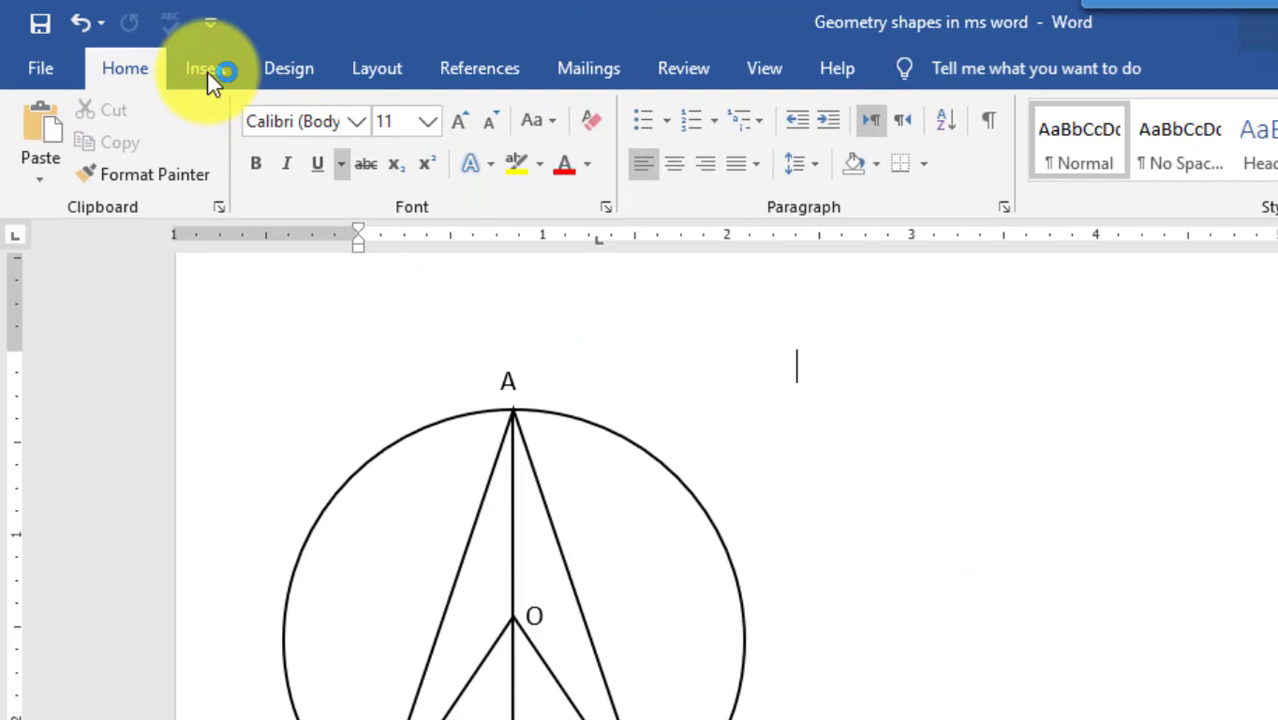
Step: Insert a new drawing canvas below the existing figure
{"action": "left_click", "coordinate": [207, 72]}
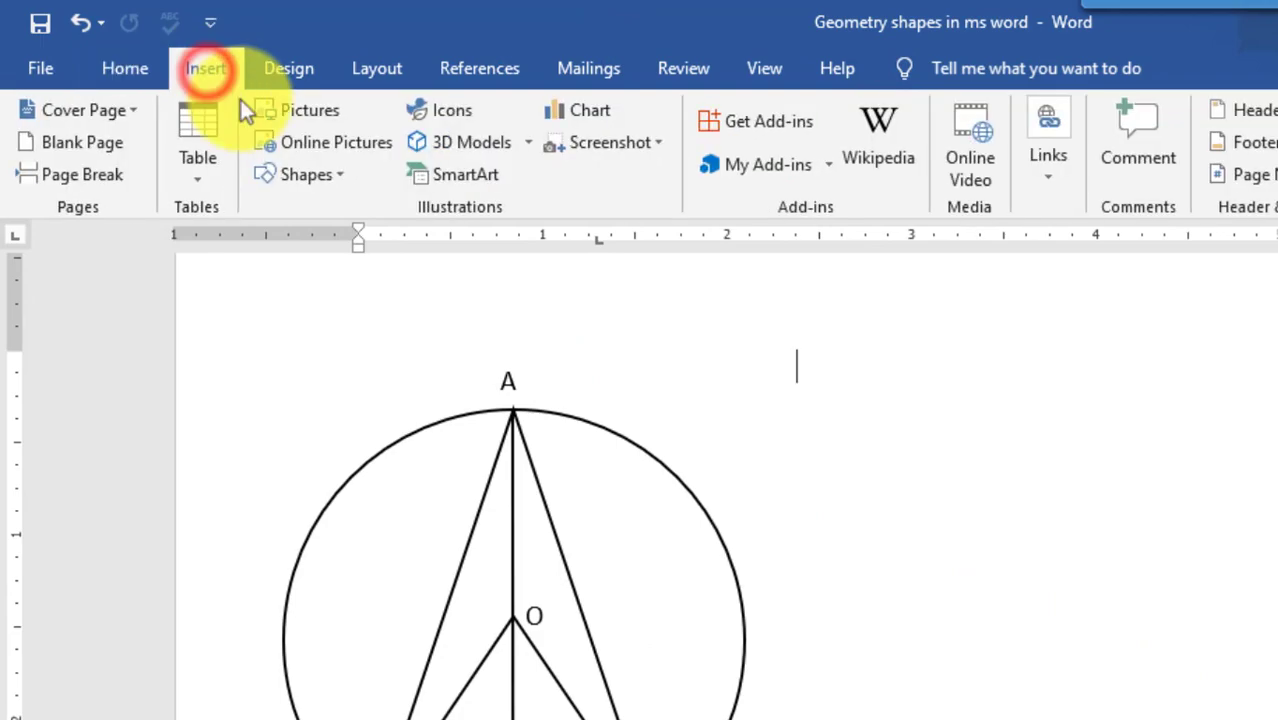
{"action": "left_click", "coordinate": [342, 184]}
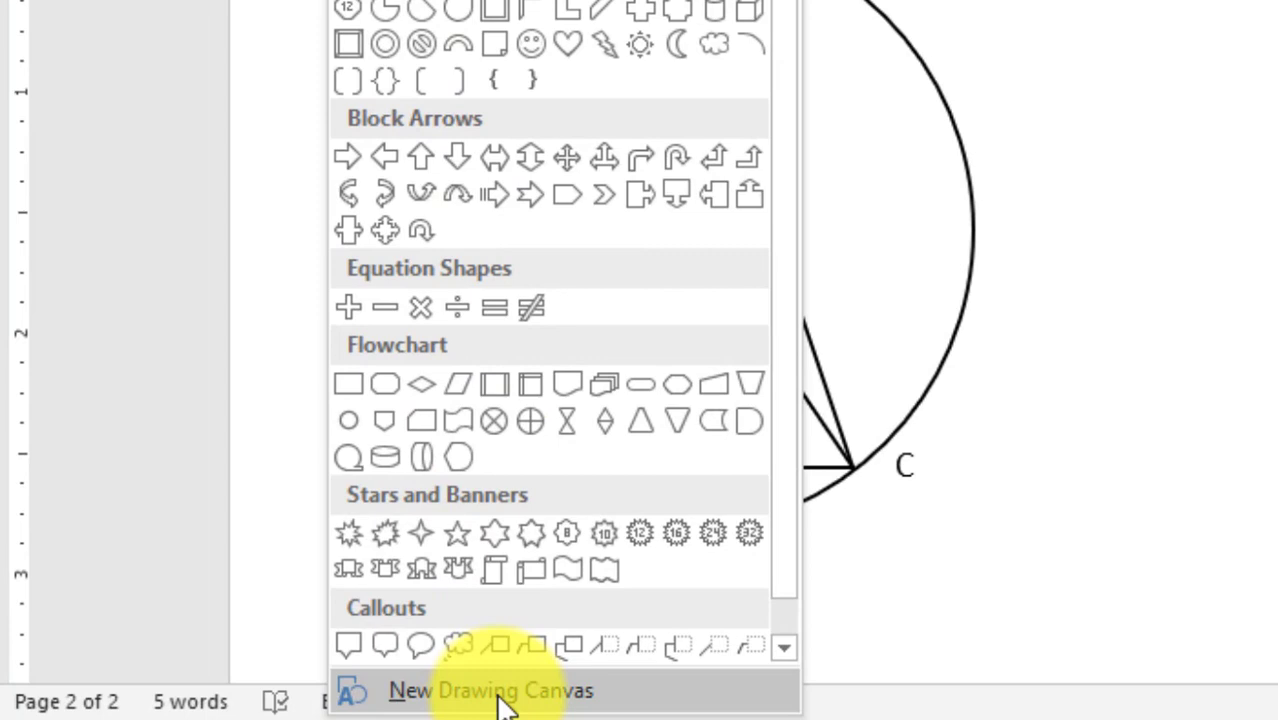
{"action": "left_click", "coordinate": [502, 695]}
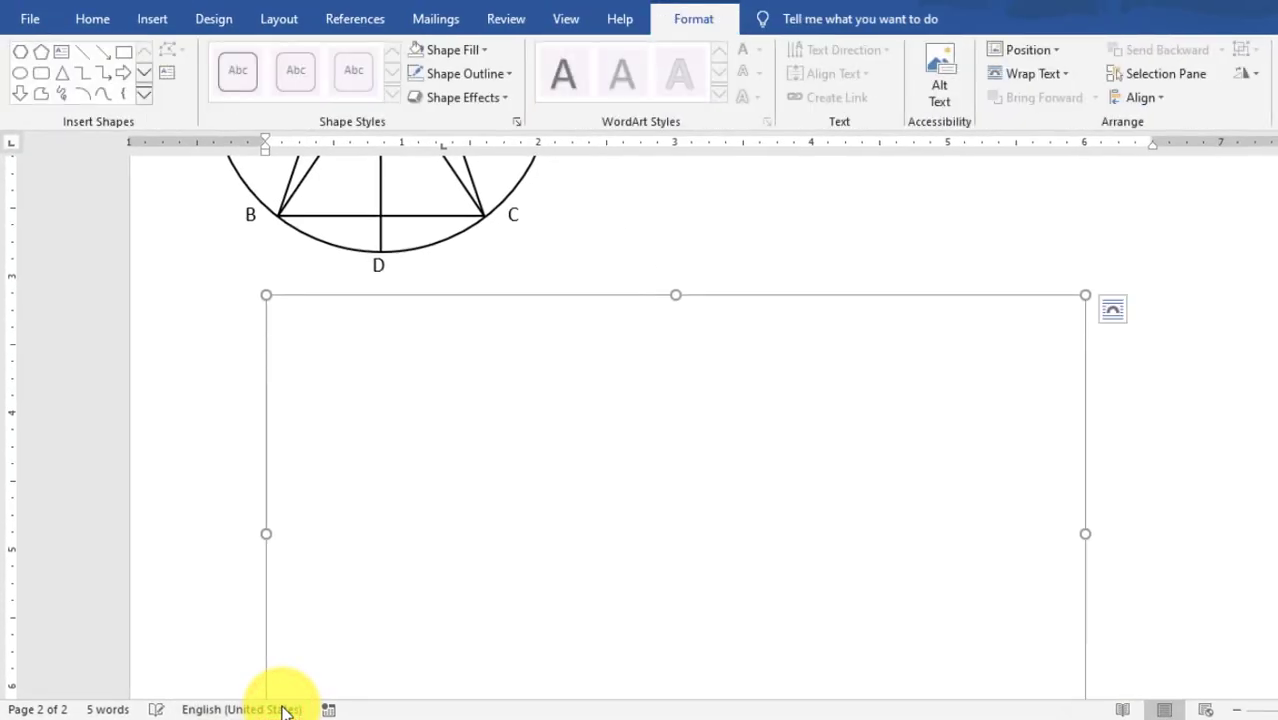
Step: Give the canvas No Fill and a black 2¼ pt border
{"action": "left_click", "coordinate": [480, 49]}
{"action": "left_click", "coordinate": [469, 231]}
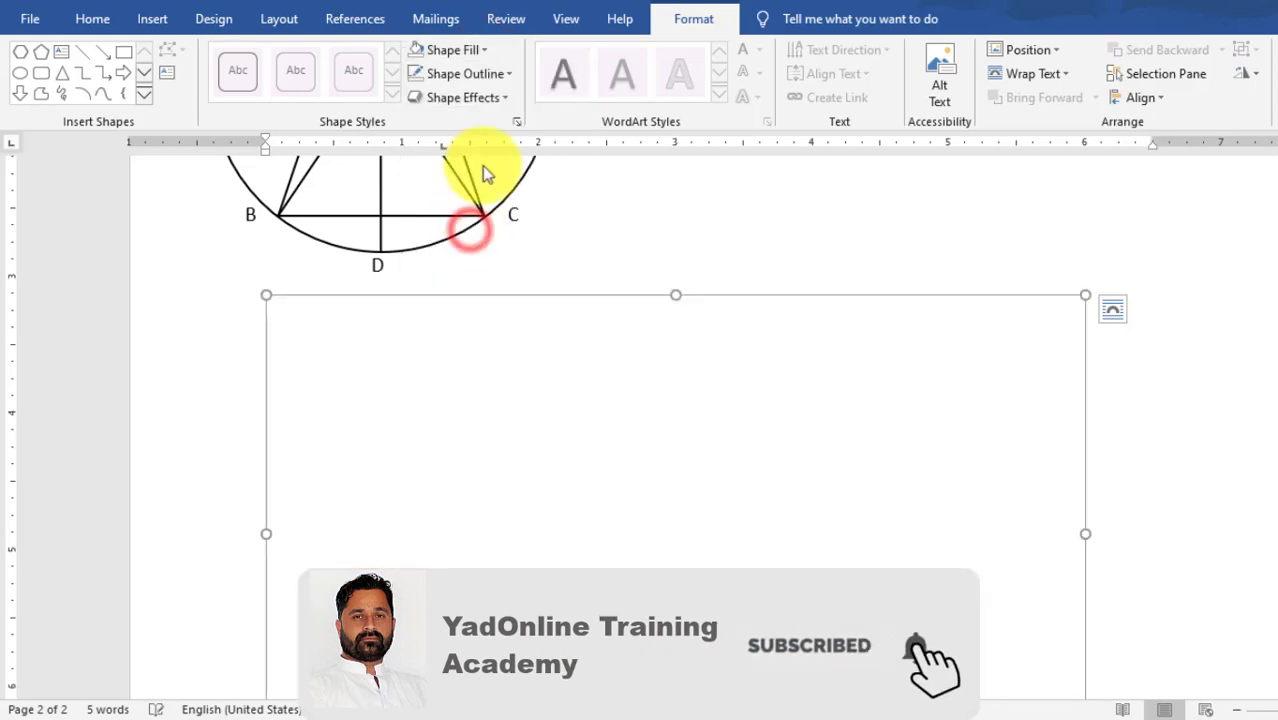
{"action": "left_click", "coordinate": [501, 73]}
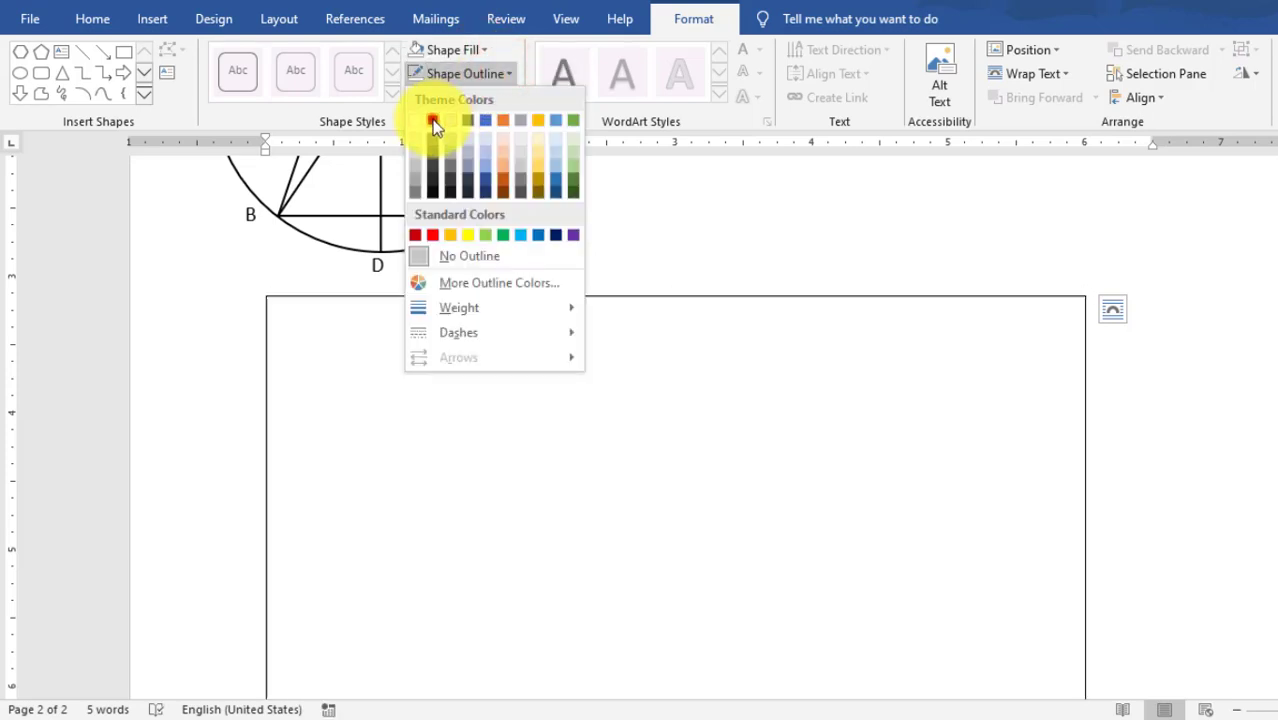
{"action": "left_click", "coordinate": [434, 121]}
{"action": "left_click", "coordinate": [467, 72]}
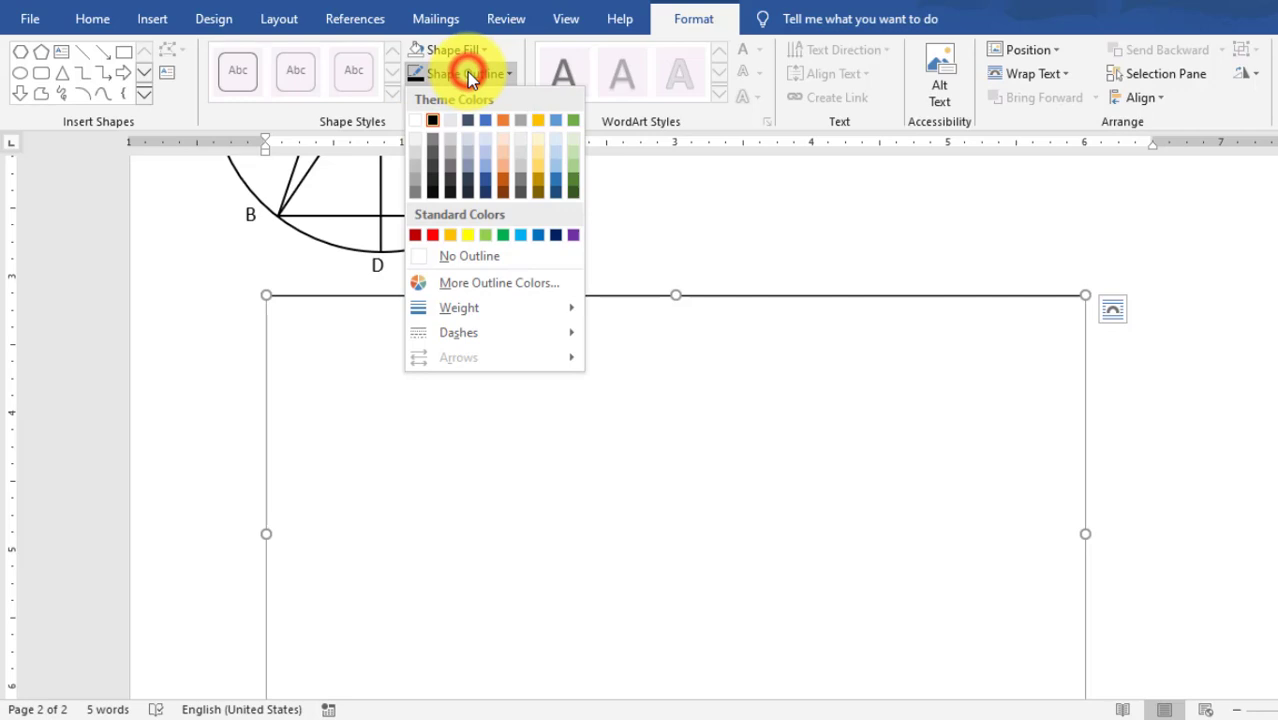
{"action": "key", "text": "Down"}
{"action": "key", "text": "Down"}
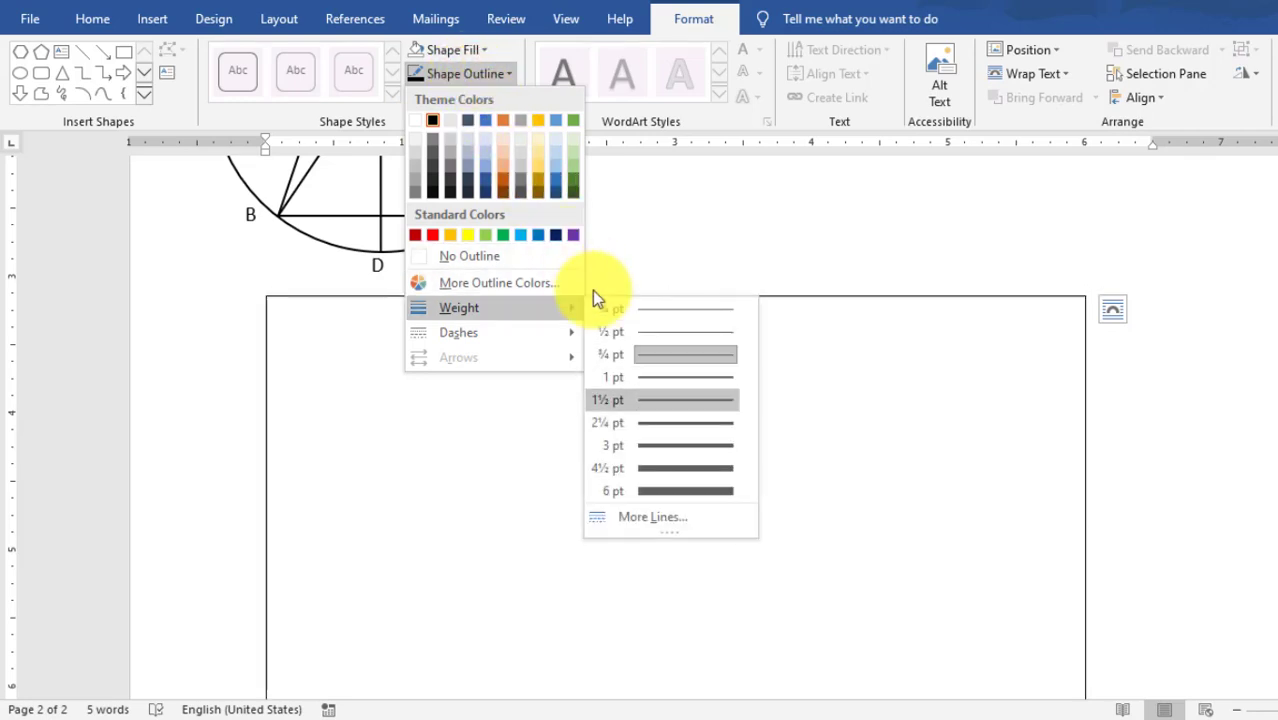
{"action": "left_click", "coordinate": [670, 424]}
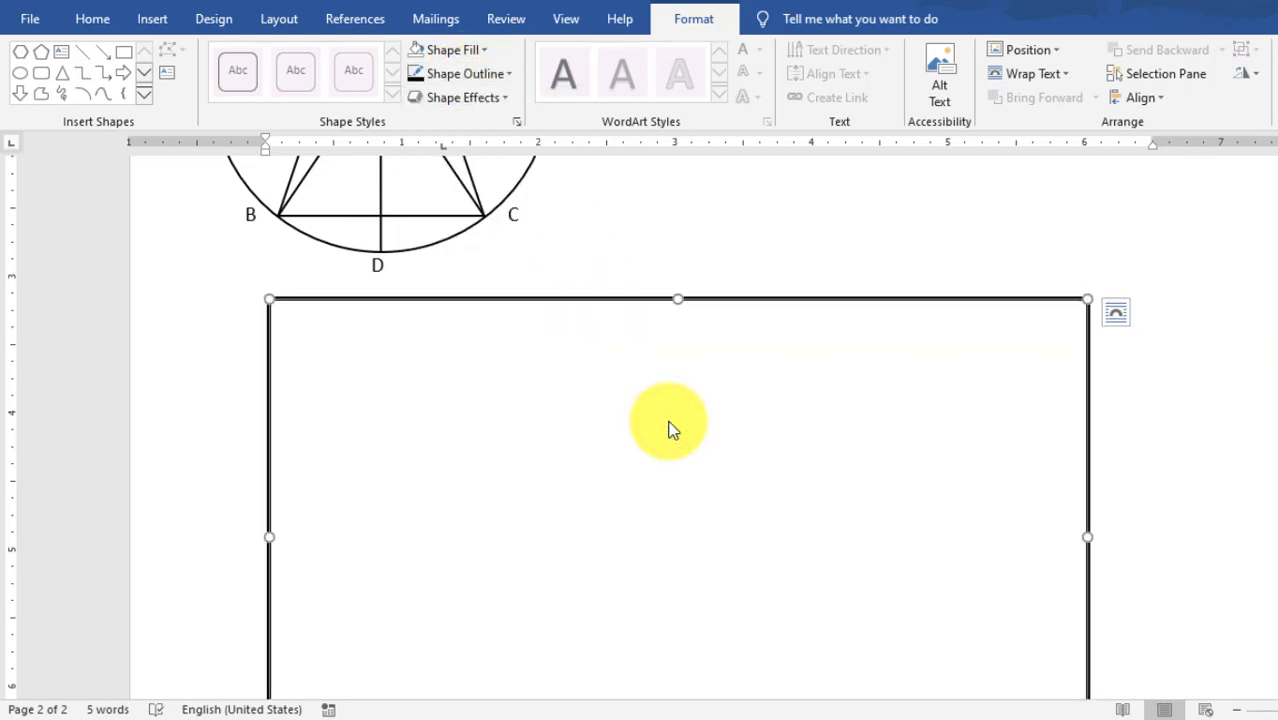
Step: Turn on Gridlines in the View tab and scroll down to the empty canvas
{"action": "left_click", "coordinate": [566, 20]}
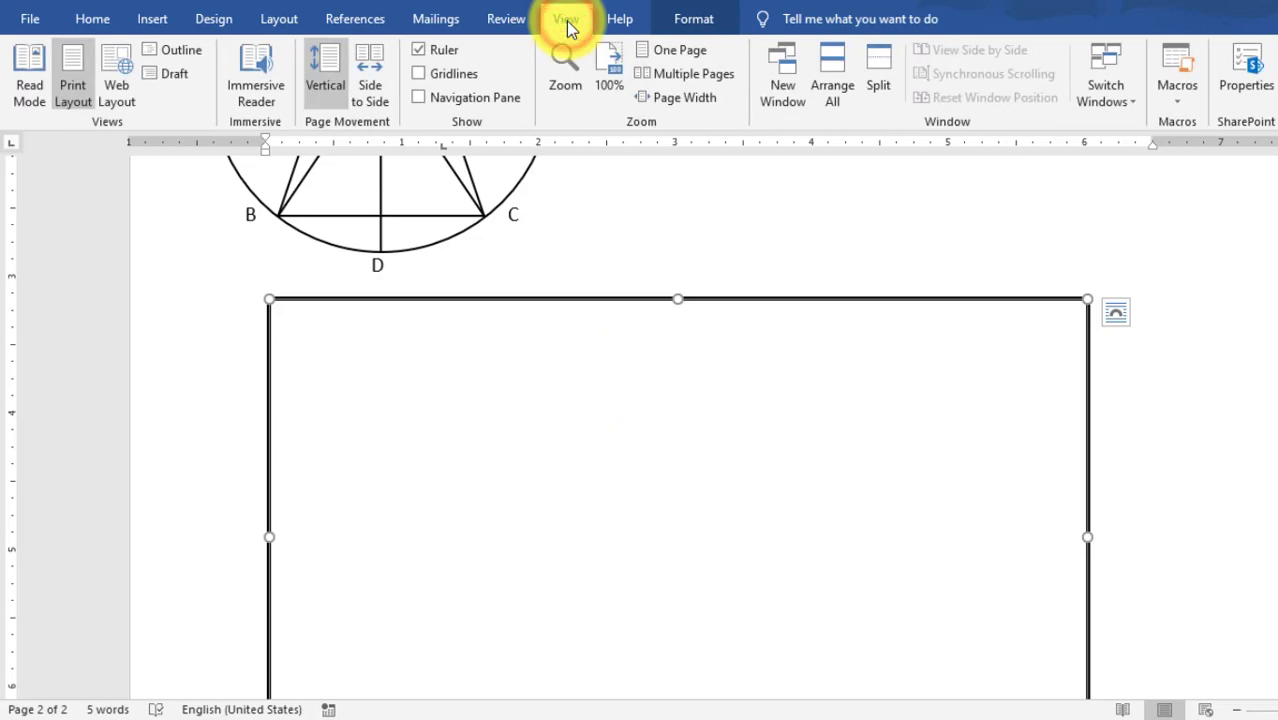
{"action": "left_click", "coordinate": [419, 74]}
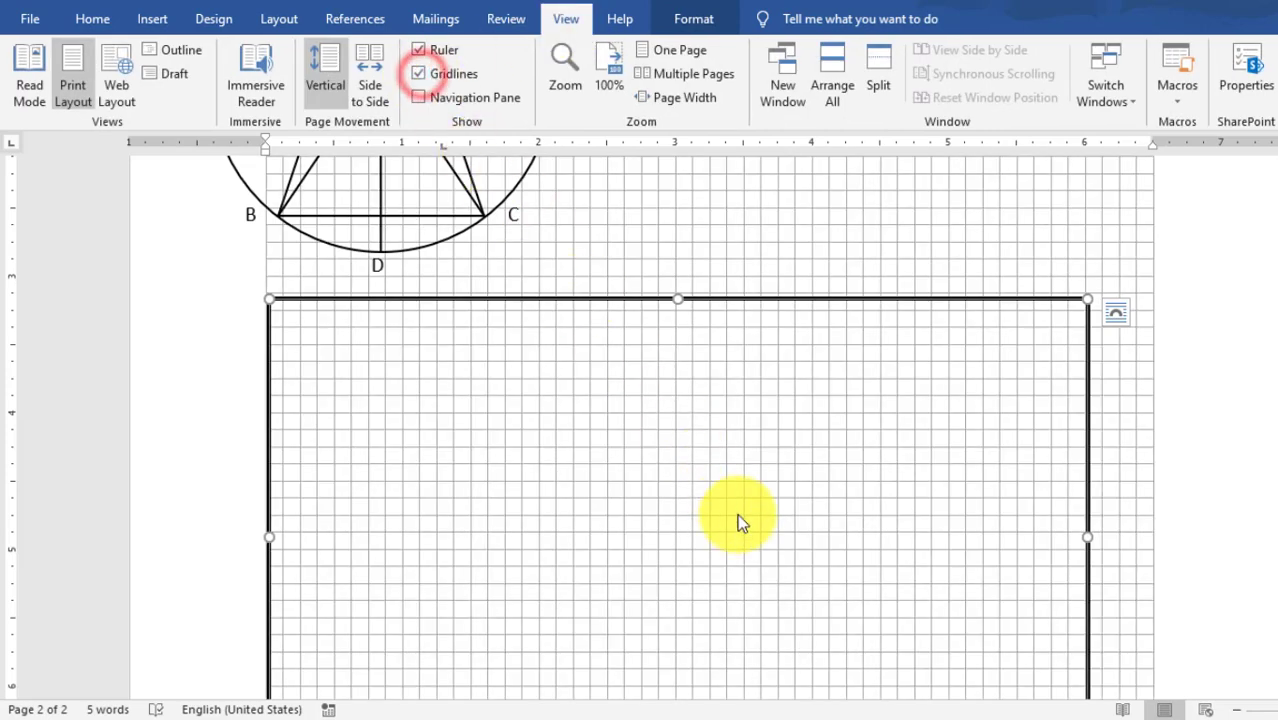
{"action": "scroll", "coordinate": [738, 522], "scroll_direction": "down", "scroll_amount": 3}
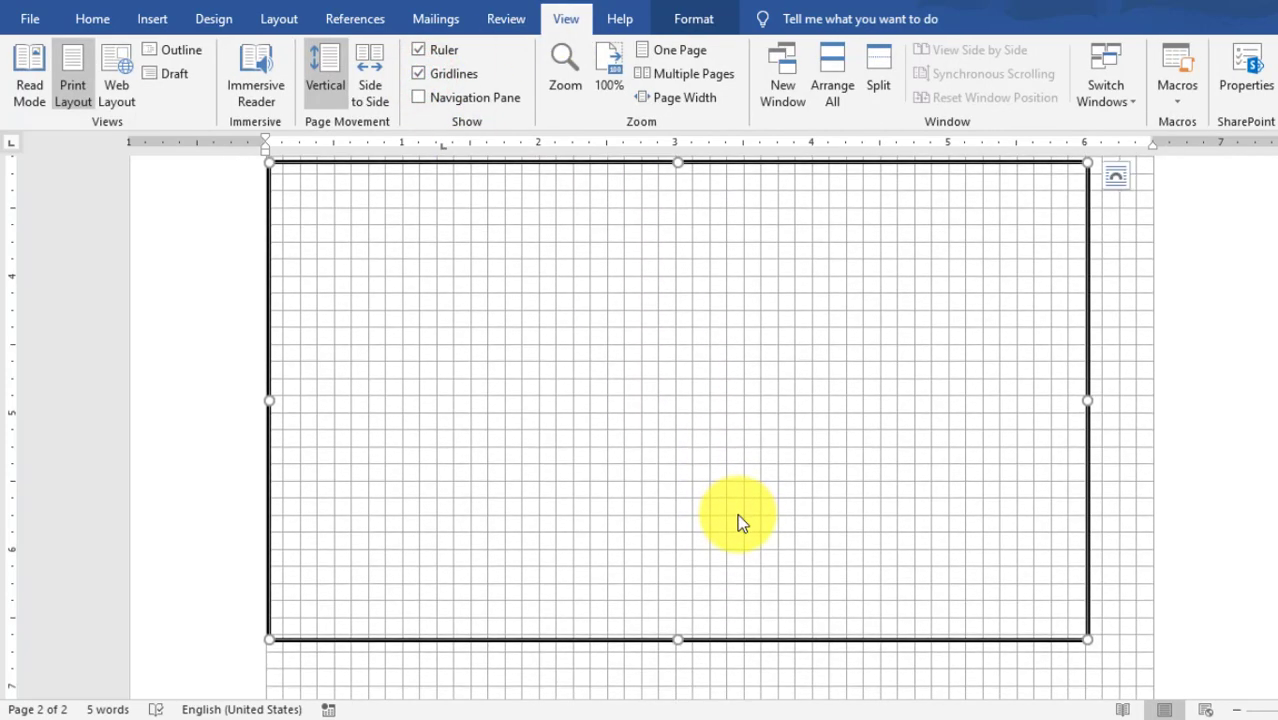
{"action": "left_click", "coordinate": [146, 20]}
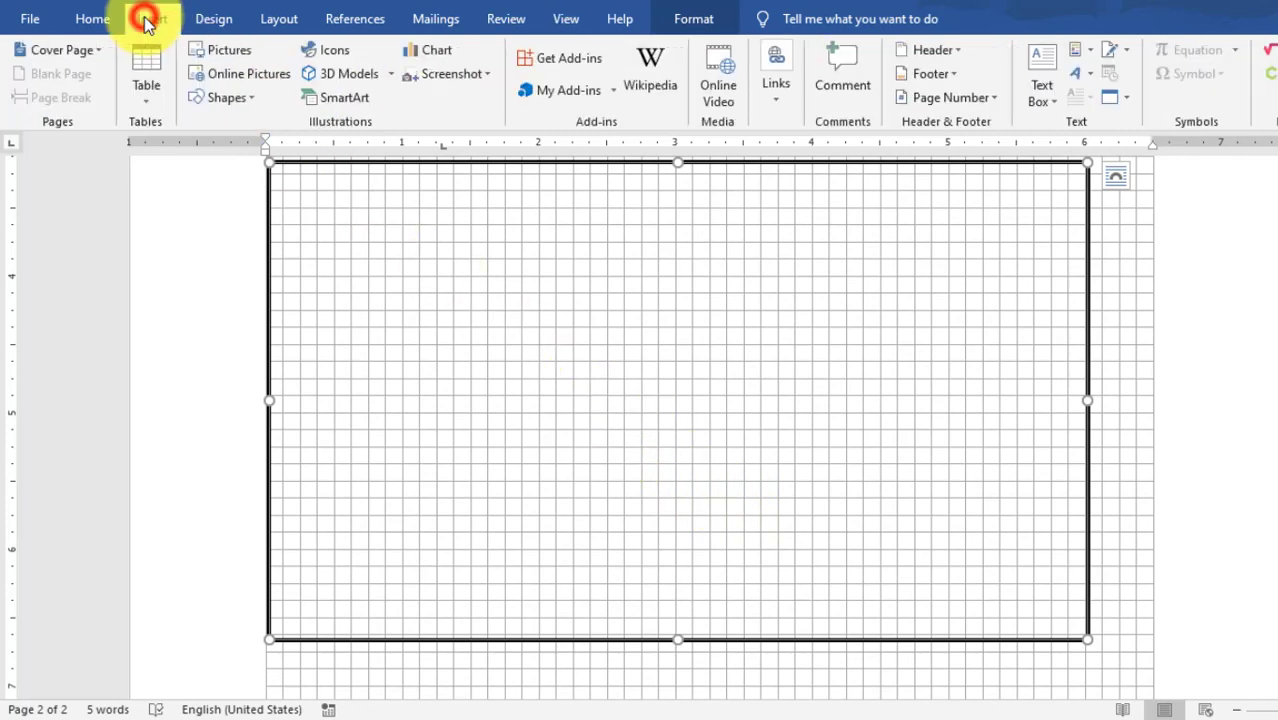
Step: Draw an oval circle in the canvas centre, set to No Fill with a black outline
{"action": "left_click", "coordinate": [250, 97]}
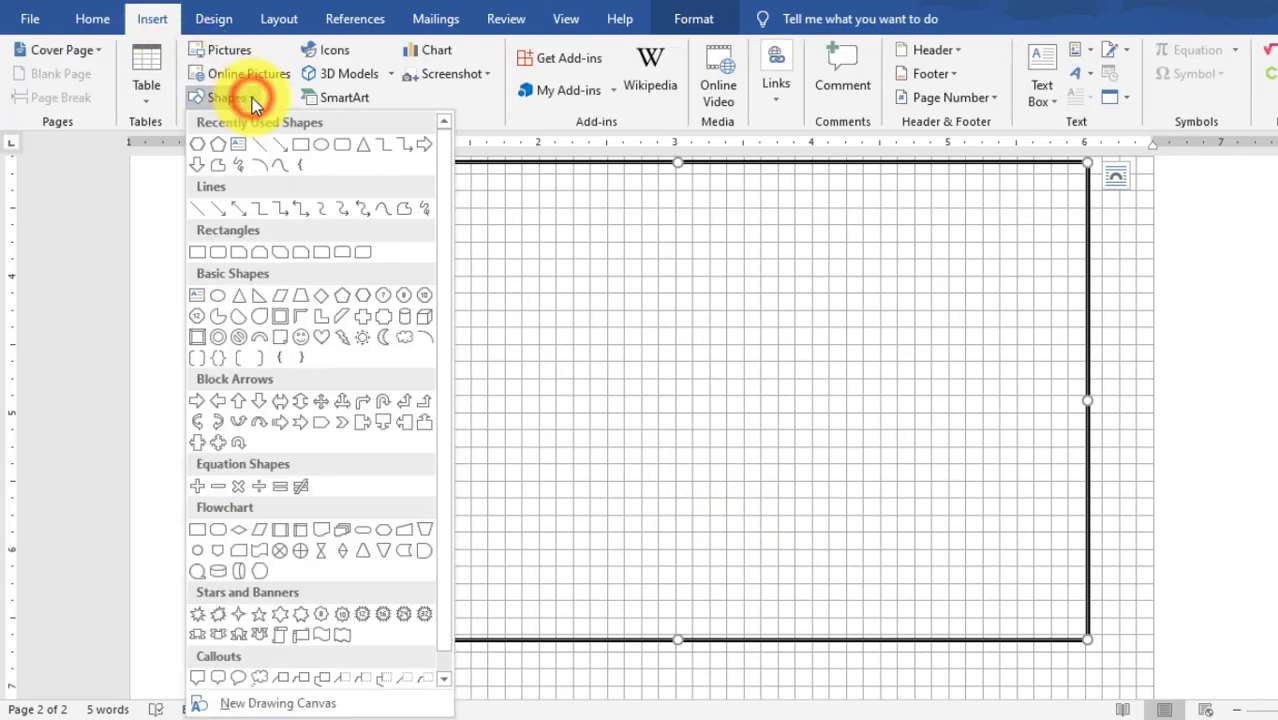
{"action": "left_click", "coordinate": [322, 148]}
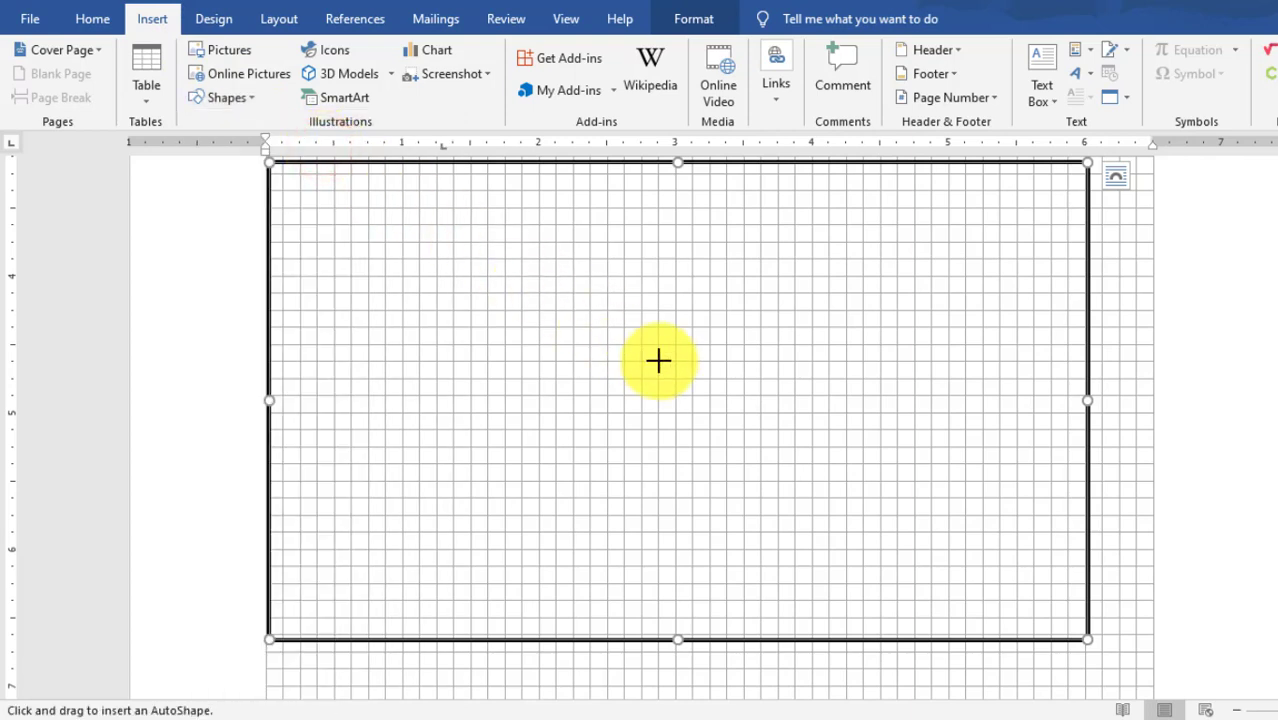
{"action": "left_click_drag", "start_coordinate": [658, 361], "coordinate": [760, 507]}
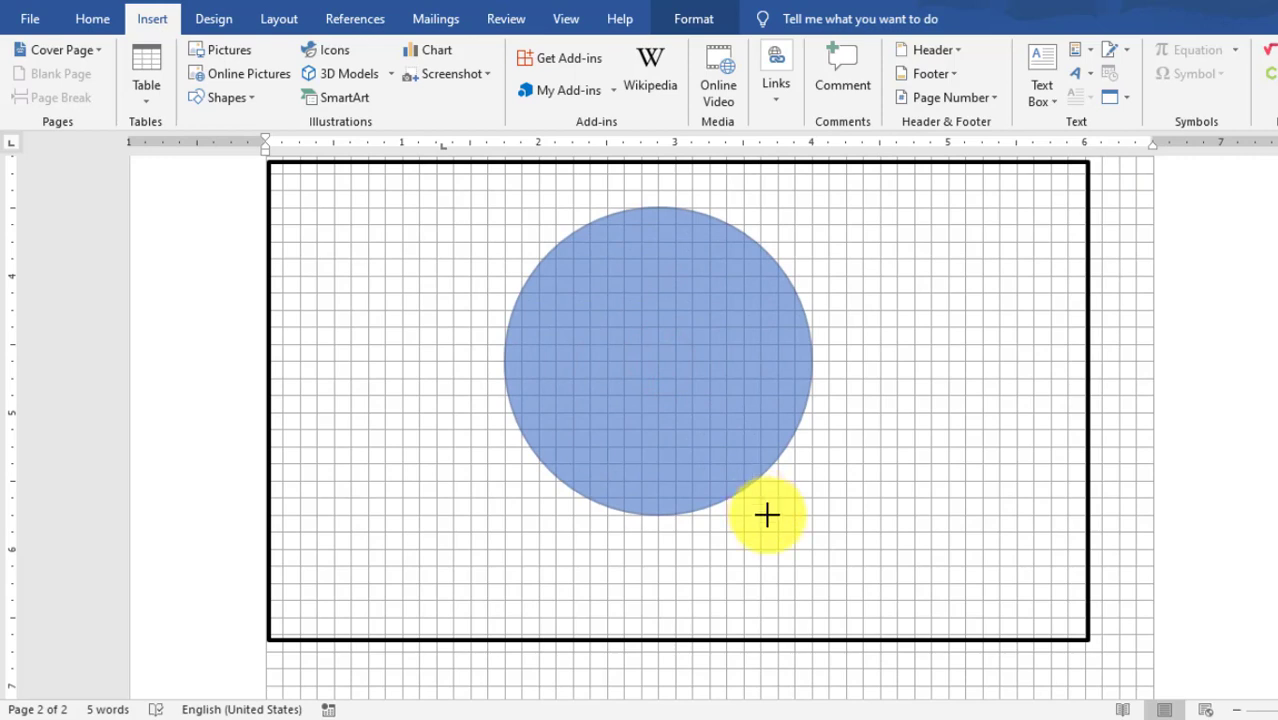
{"action": "left_click_drag", "start_coordinate": [766, 514], "coordinate": [774, 528]}
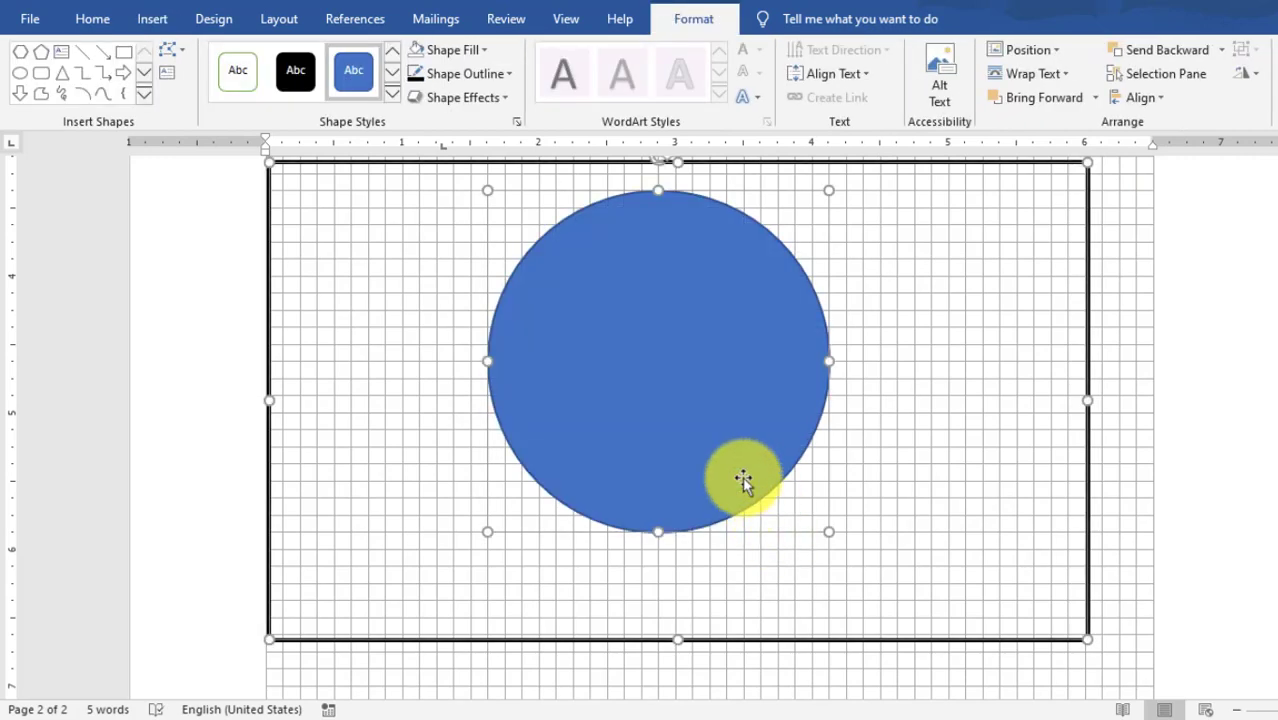
{"action": "left_click", "coordinate": [476, 49]}
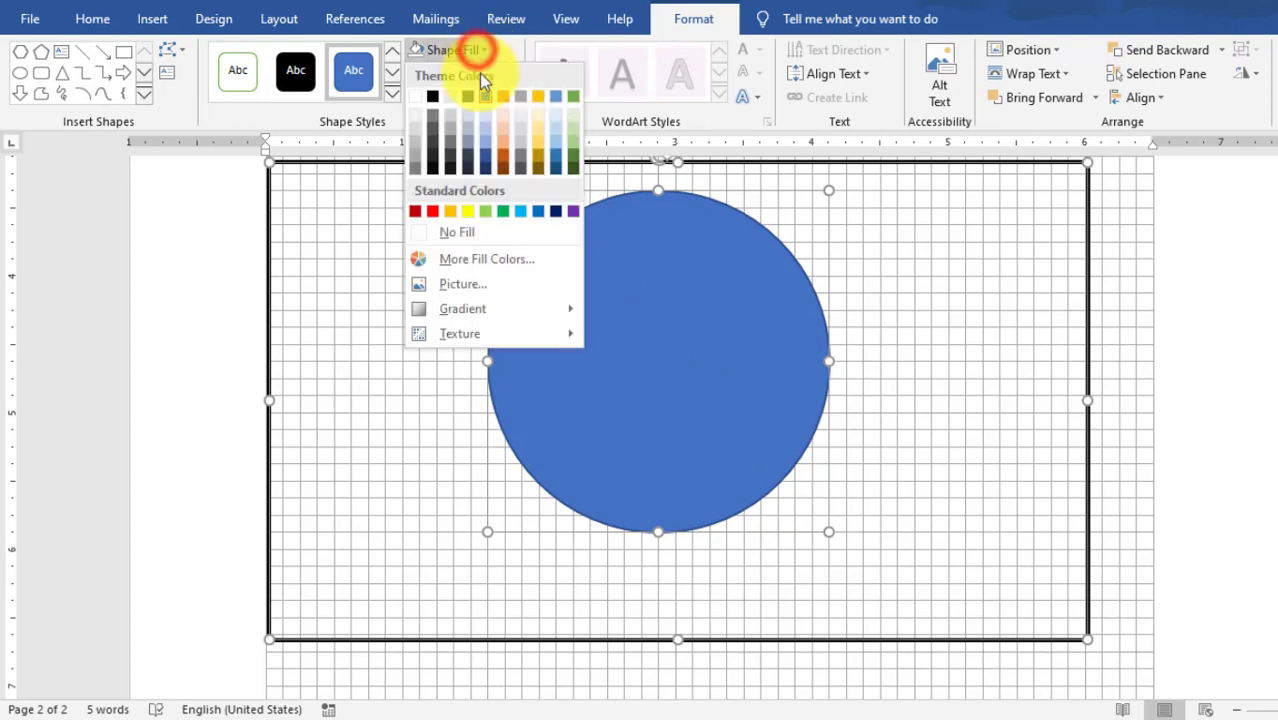
{"action": "left_click", "coordinate": [500, 233]}
{"action": "left_click", "coordinate": [414, 75]}
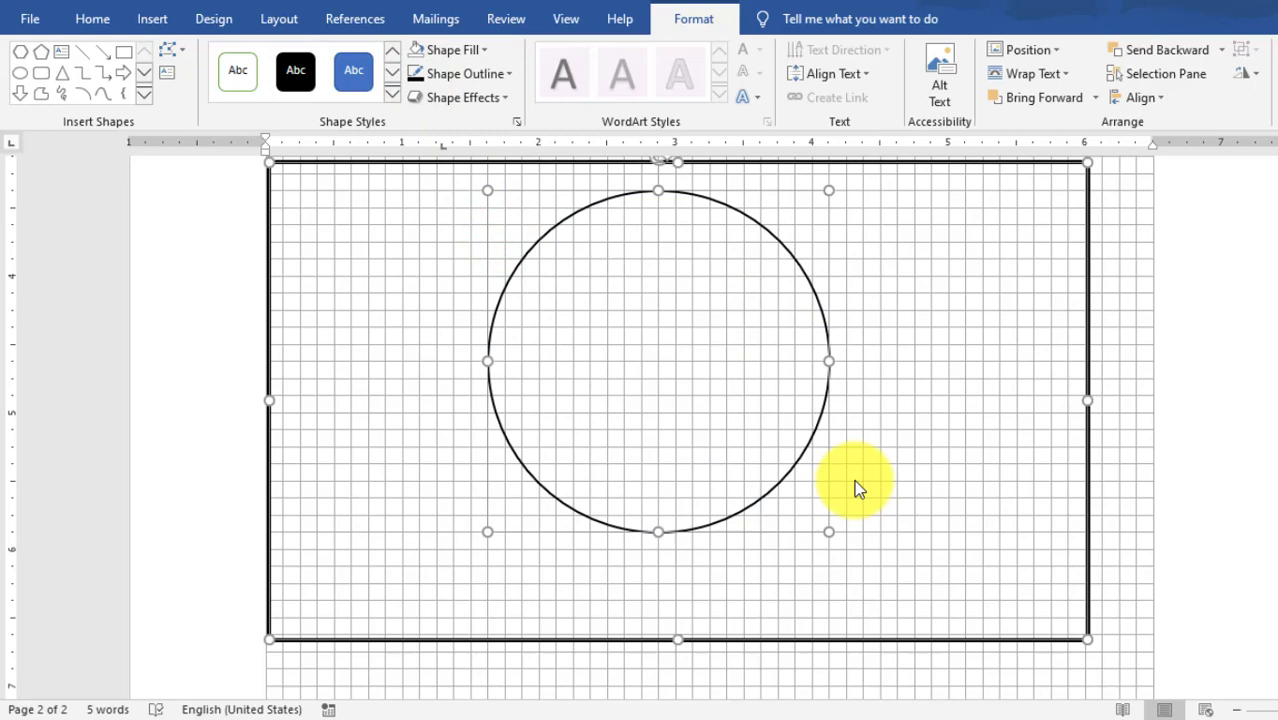
Step: Draw an isosceles triangle with corners on the circle, set to No Fill with a black outline
{"action": "left_click", "coordinate": [158, 15]}
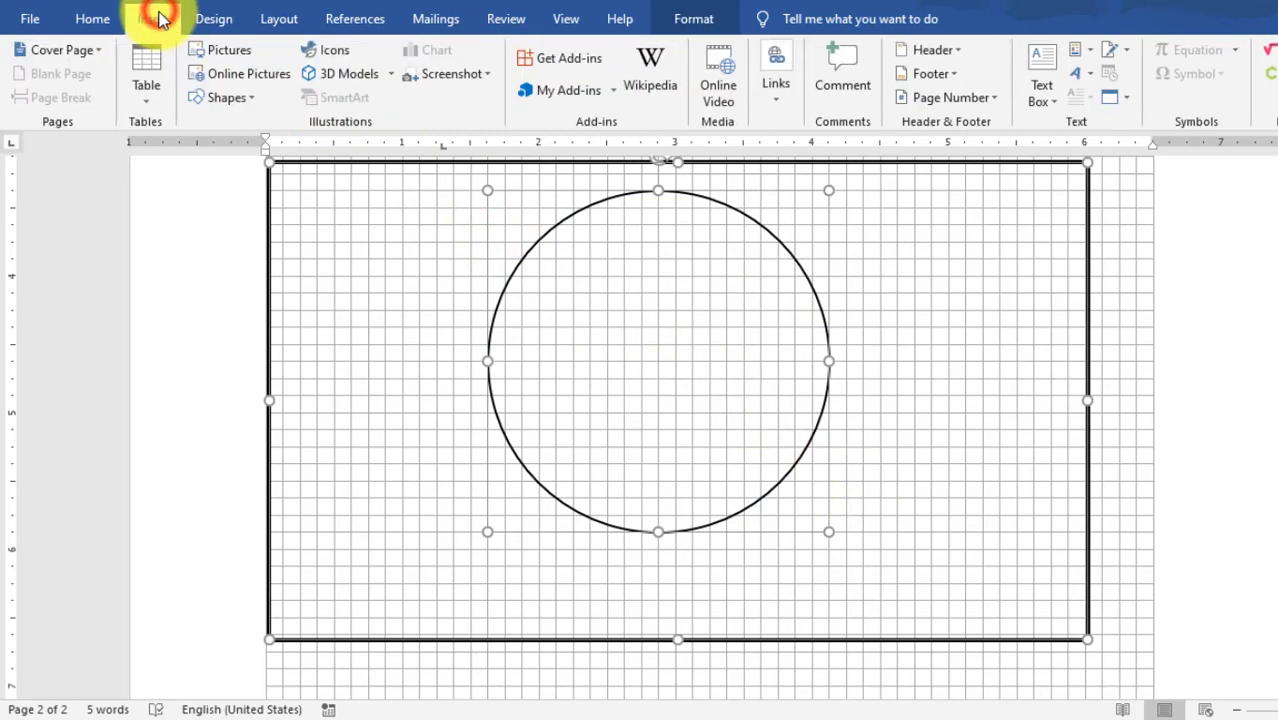
{"action": "left_click", "coordinate": [250, 100]}
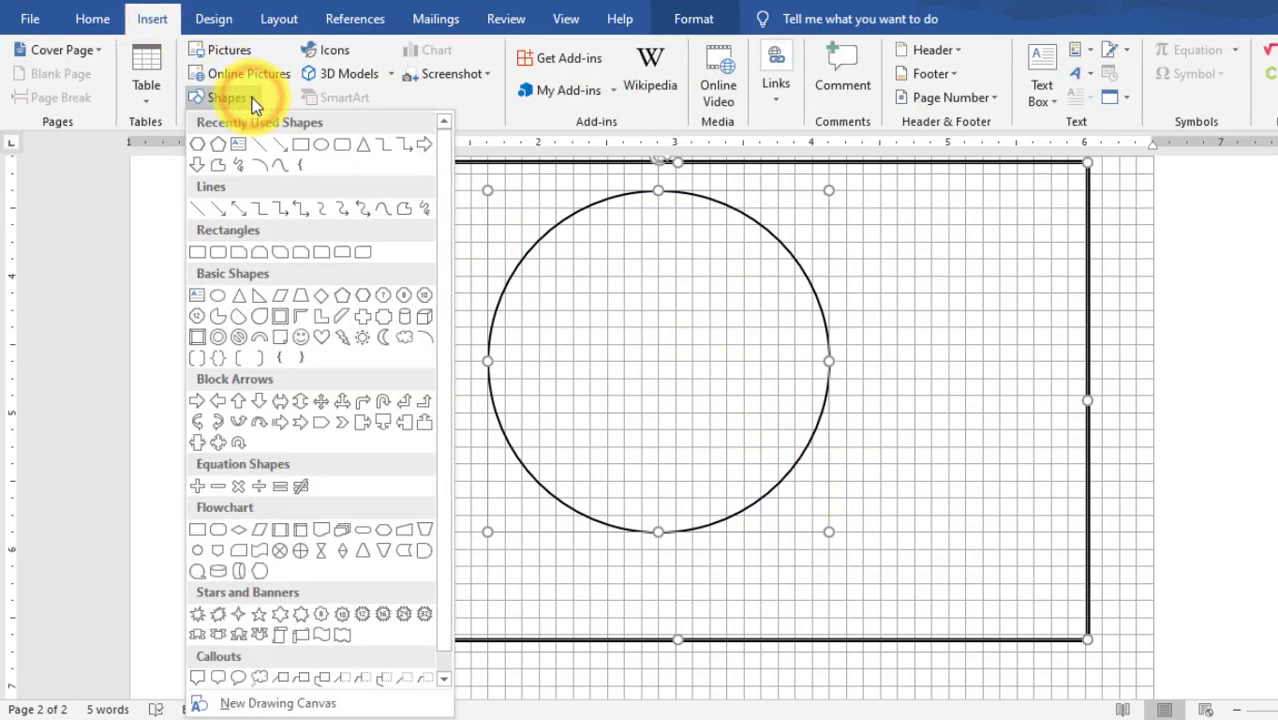
{"action": "left_click", "coordinate": [356, 149]}
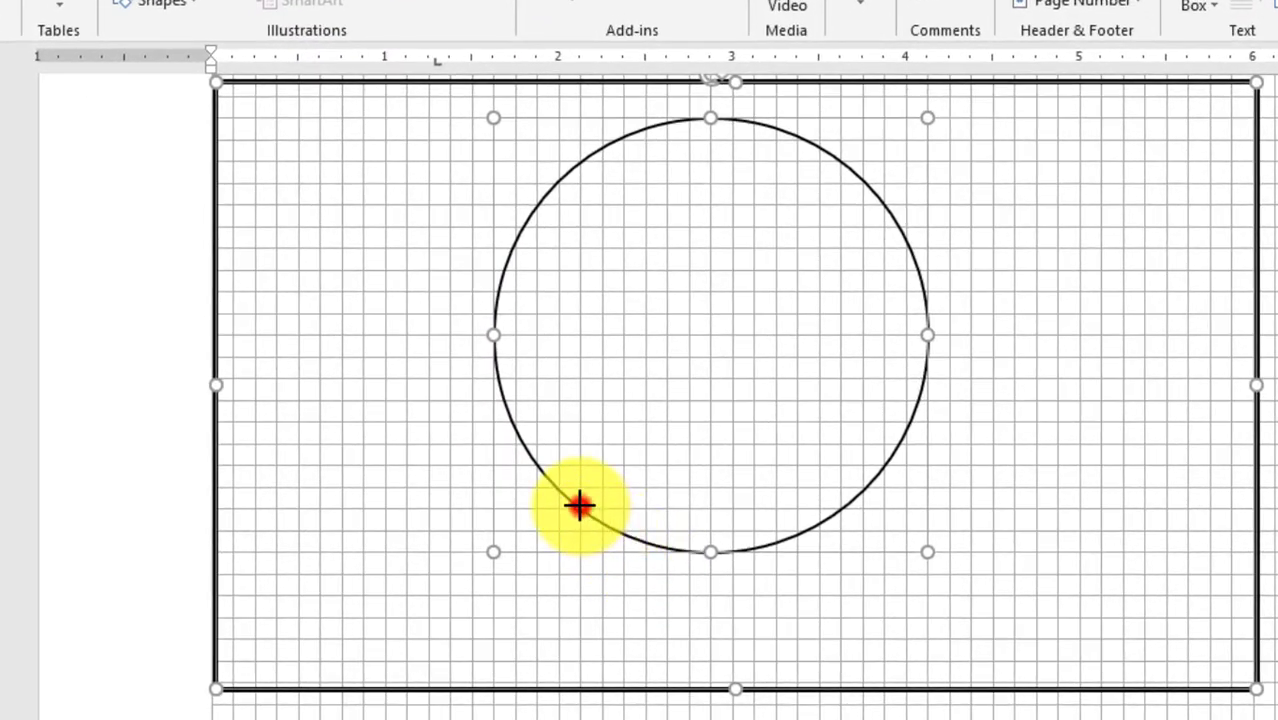
{"action": "left_click_drag", "start_coordinate": [580, 506], "coordinate": [844, 137]}
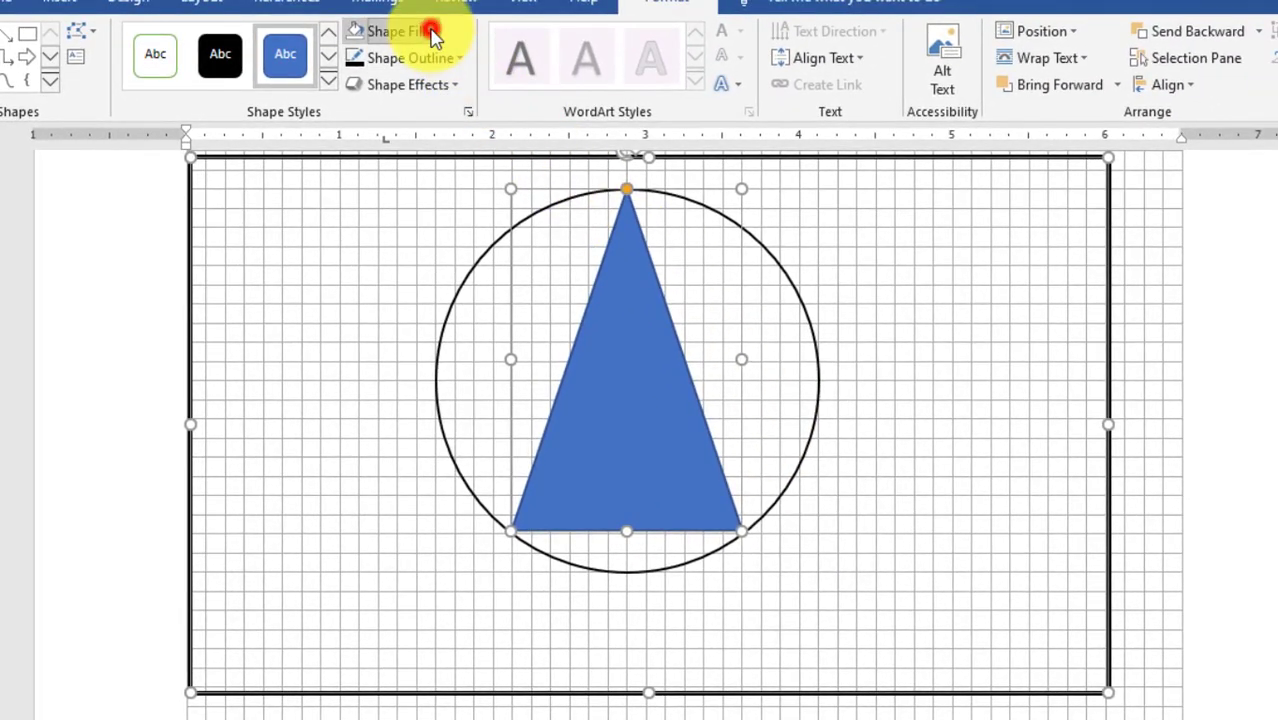
{"action": "left_click", "coordinate": [432, 31]}
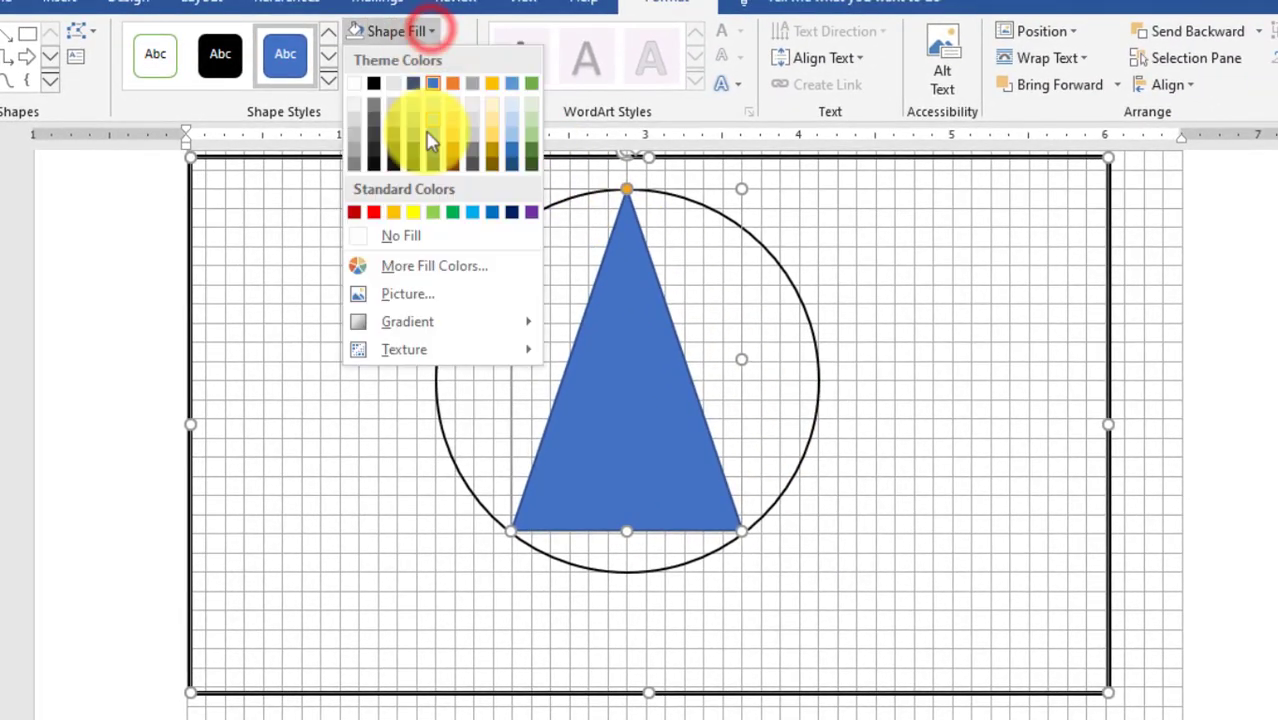
{"action": "left_click", "coordinate": [423, 237]}
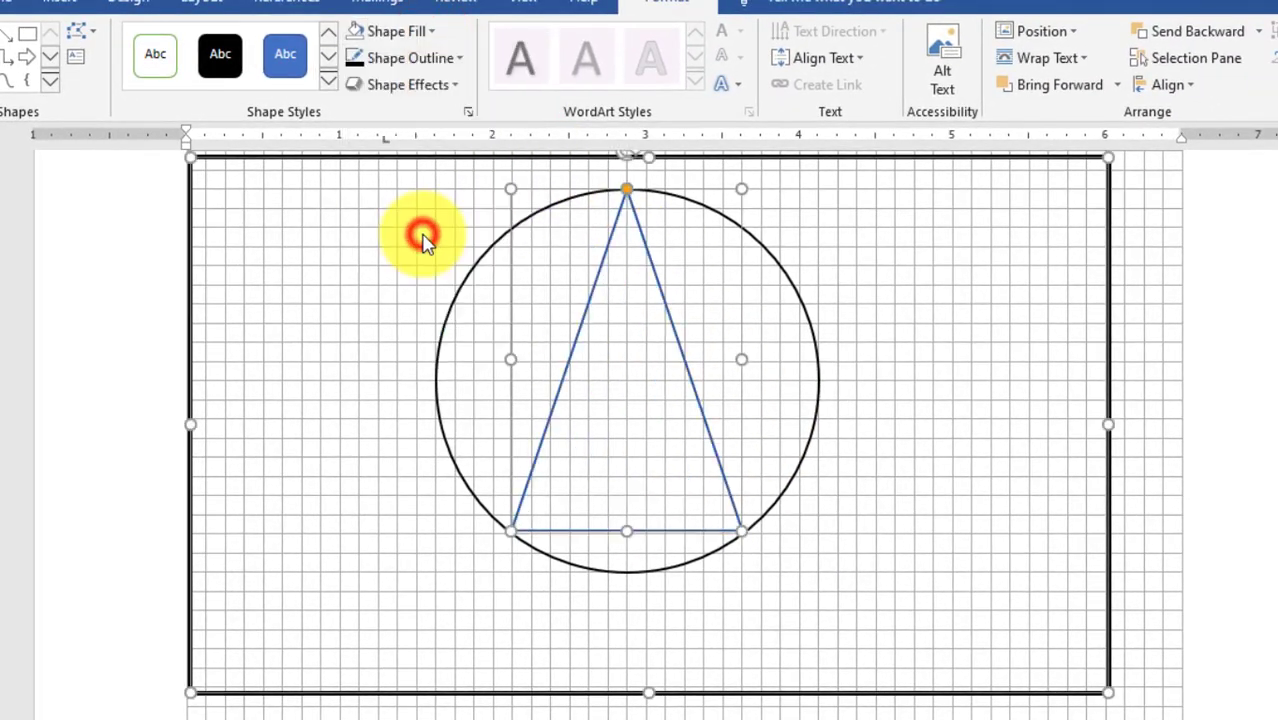
{"action": "left_click", "coordinate": [352, 58]}
{"action": "left_click", "coordinate": [885, 590]}
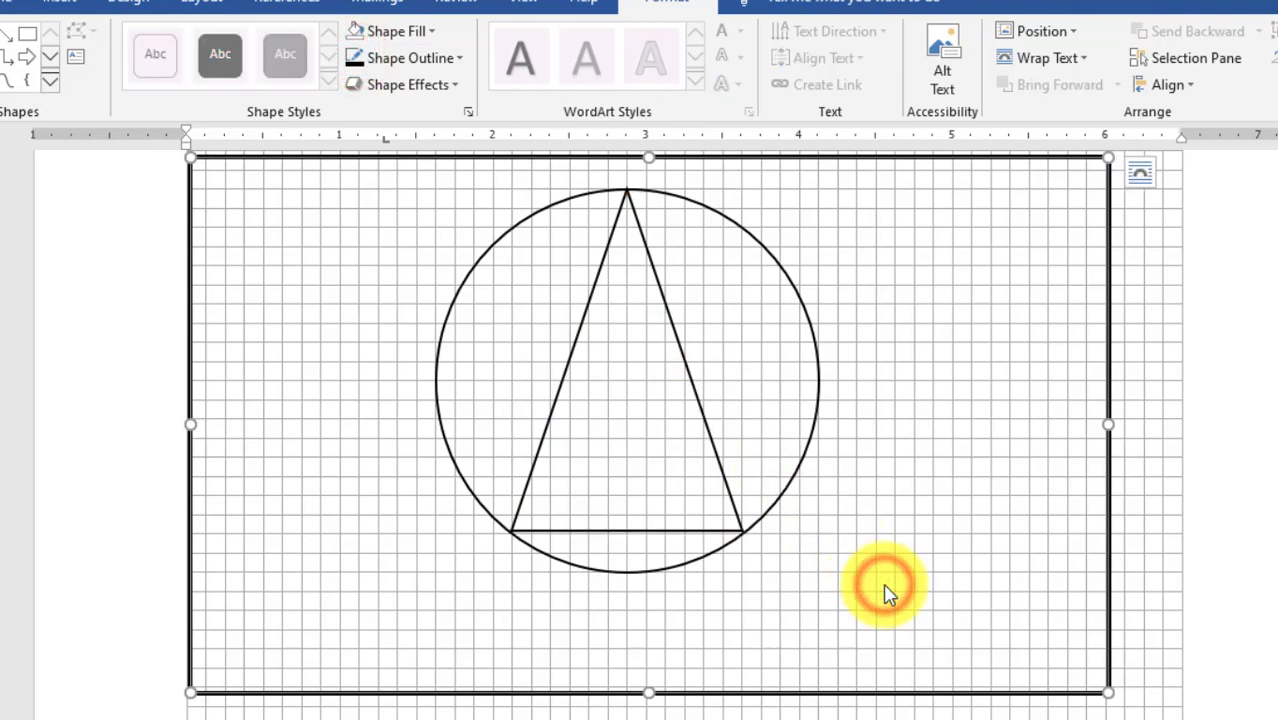
{"action": "left_click", "coordinate": [685, 364]}
Step: Duplicate the triangle with Ctrl+D, align it, and drag its apex to the circle's centre
{"action": "key", "text": "ctrl+d"}
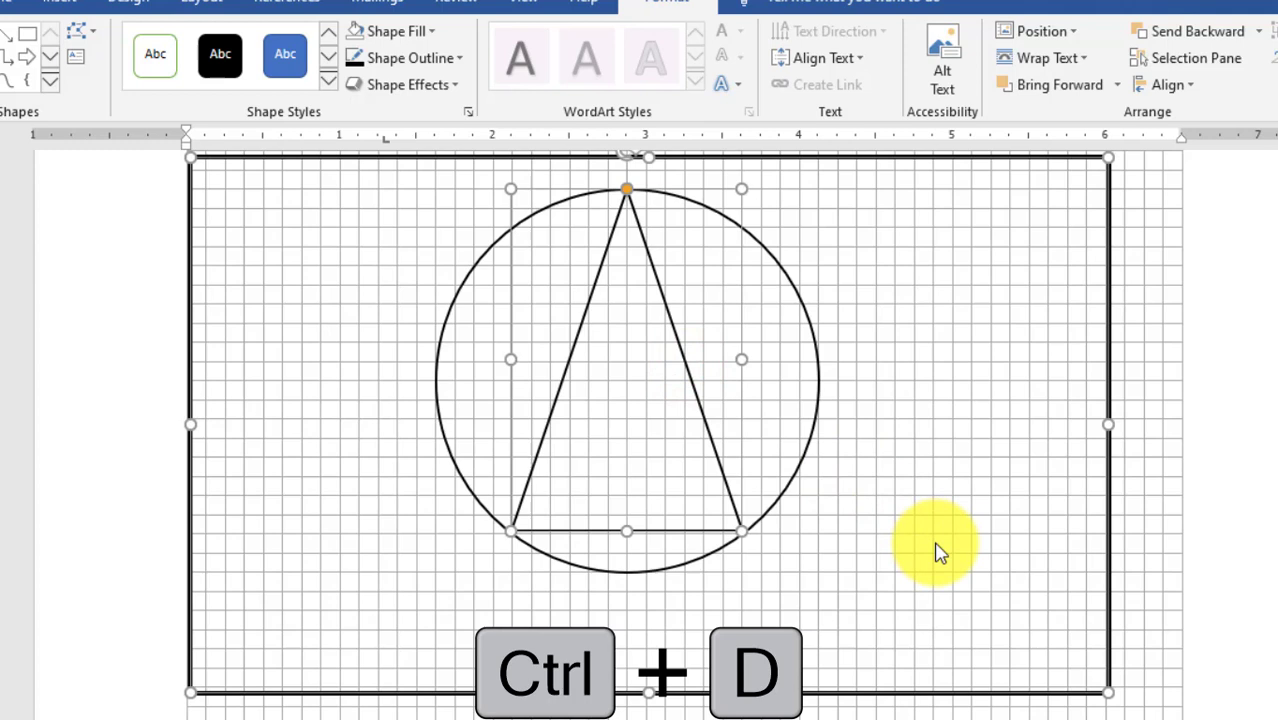
{"action": "key", "text": "ctrl+d"}
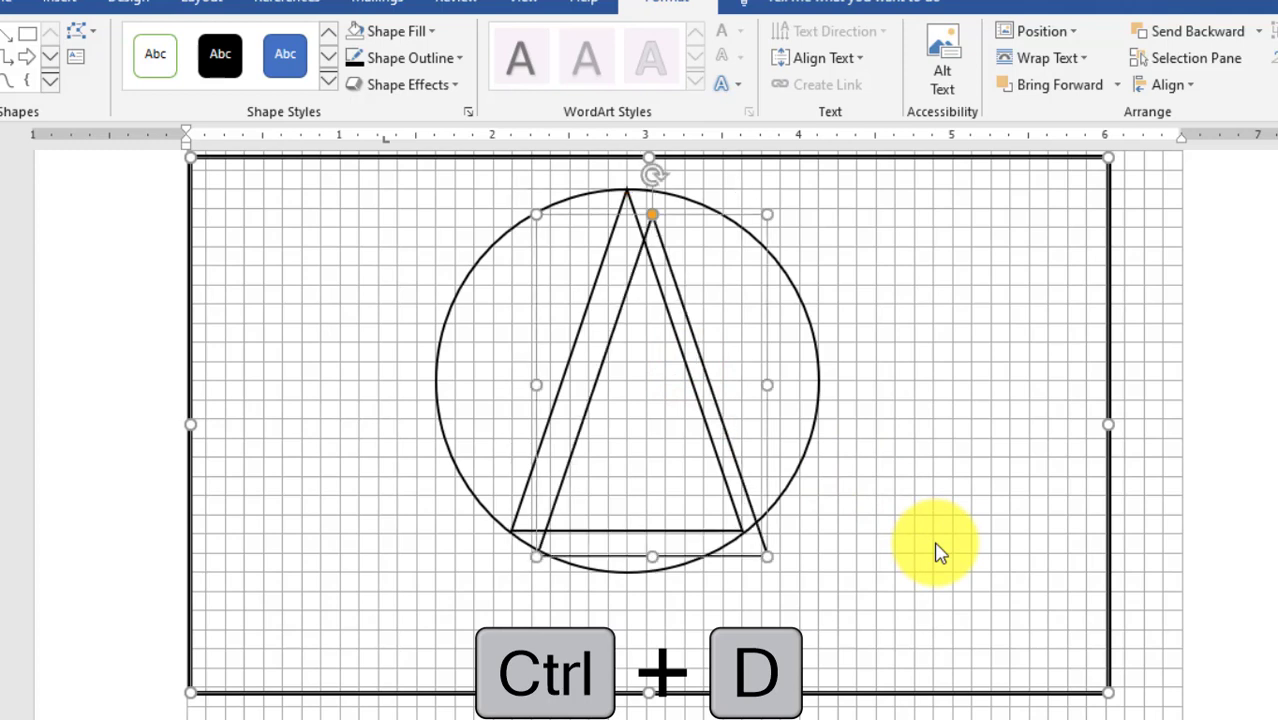
{"action": "left_click_drag", "start_coordinate": [707, 383], "coordinate": [689, 366]}
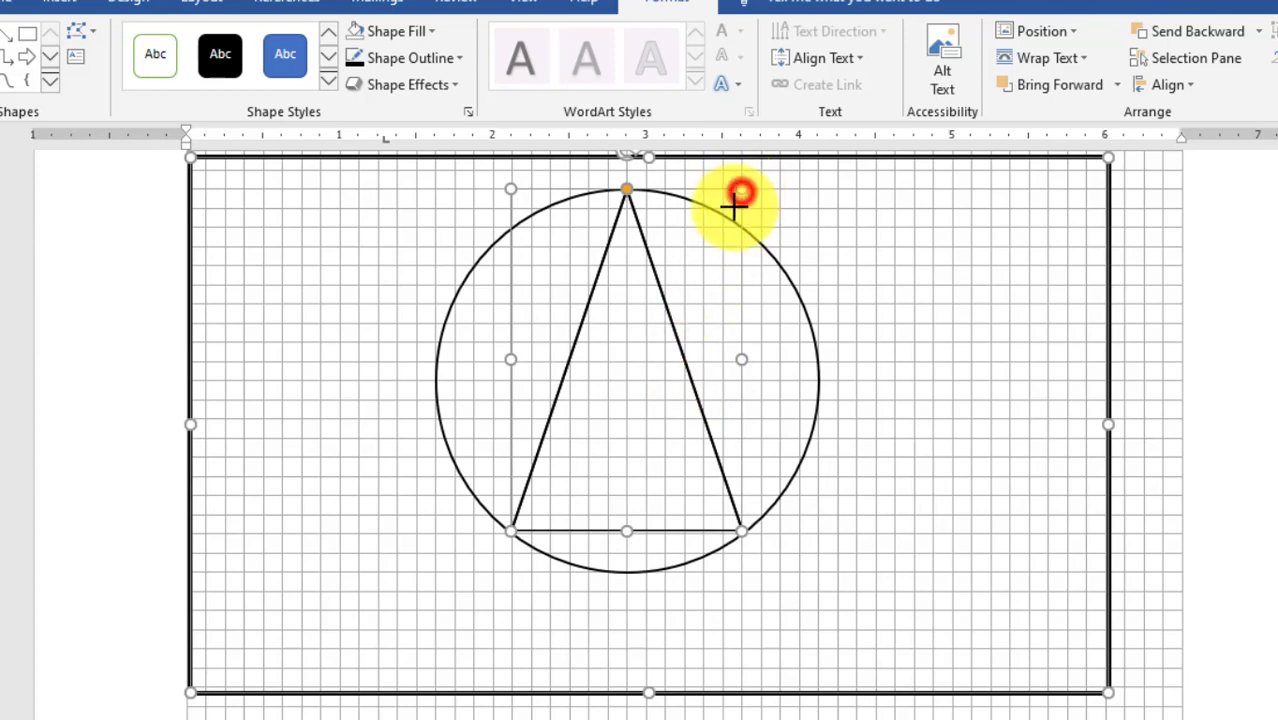
{"action": "left_click_drag", "start_coordinate": [736, 205], "coordinate": [741, 355]}
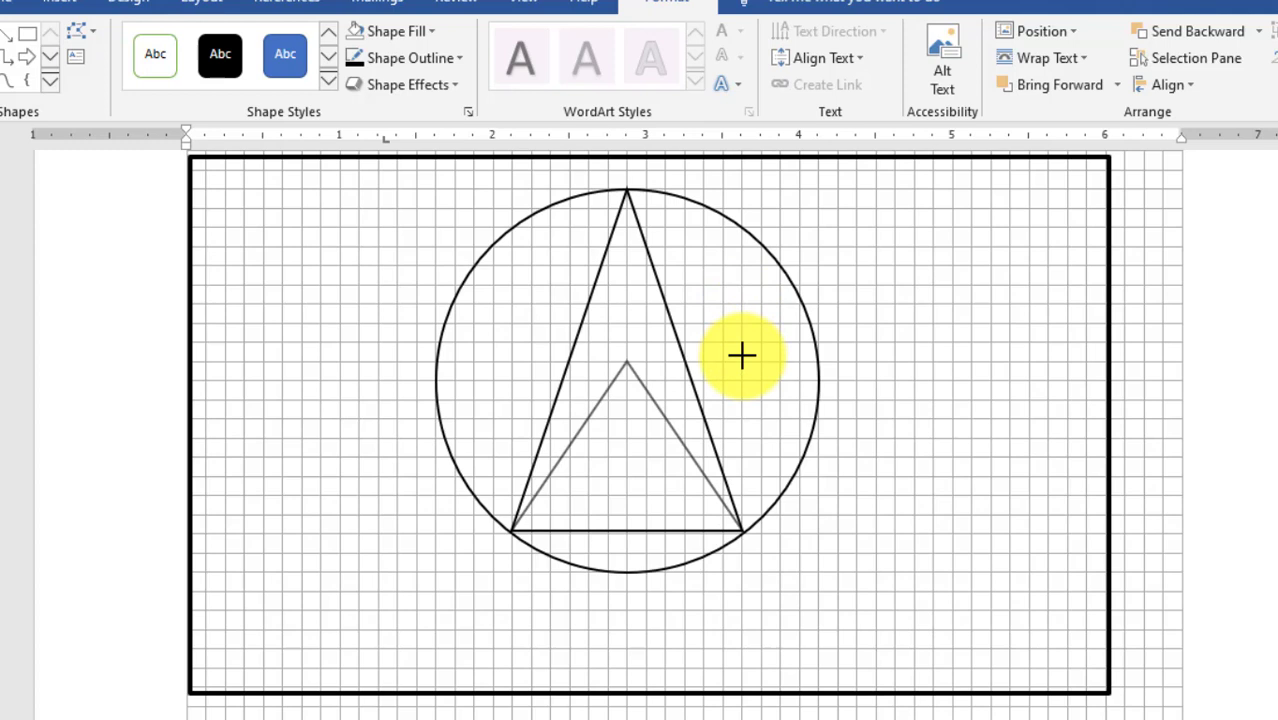
{"action": "left_click_drag", "start_coordinate": [745, 366], "coordinate": [745, 379]}
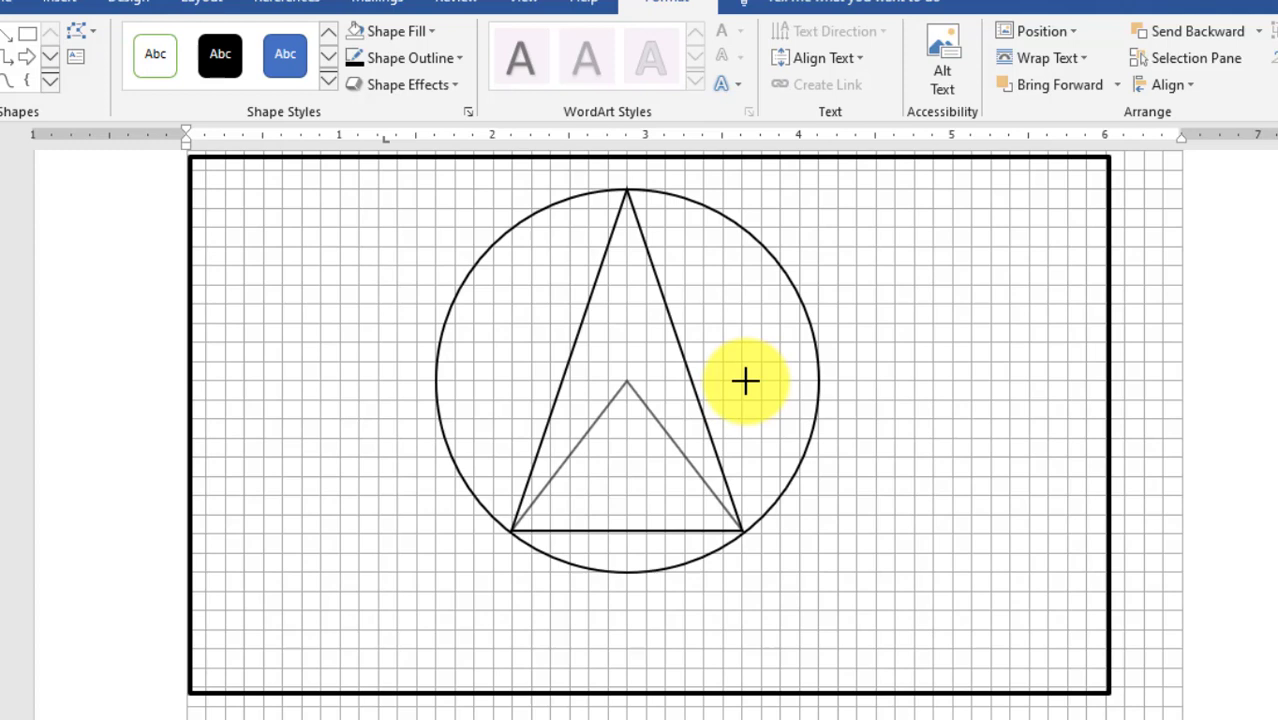
{"action": "left_click_drag", "start_coordinate": [745, 380], "coordinate": [745, 361]}
{"action": "left_click", "coordinate": [930, 477]}
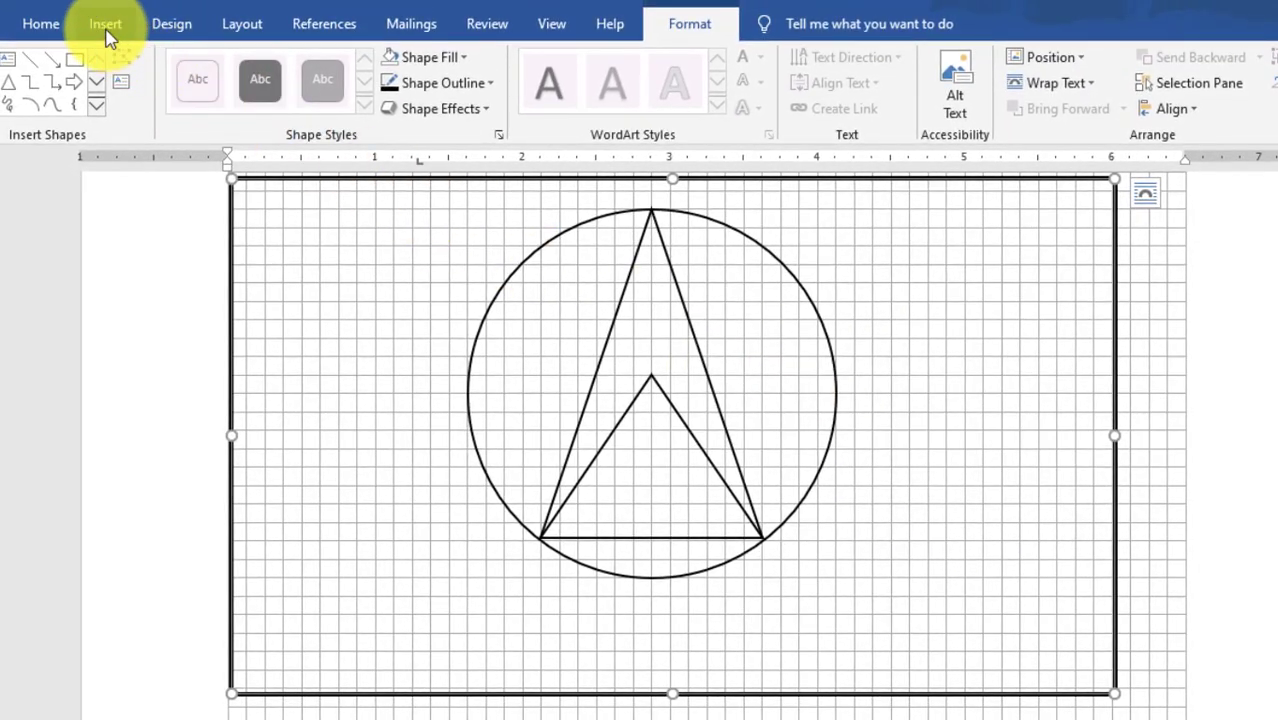
Step: Draw a vertical line from the outer apex to the circle's bottom and set its weight to 1 pt
{"action": "left_click", "coordinate": [60, 3]}
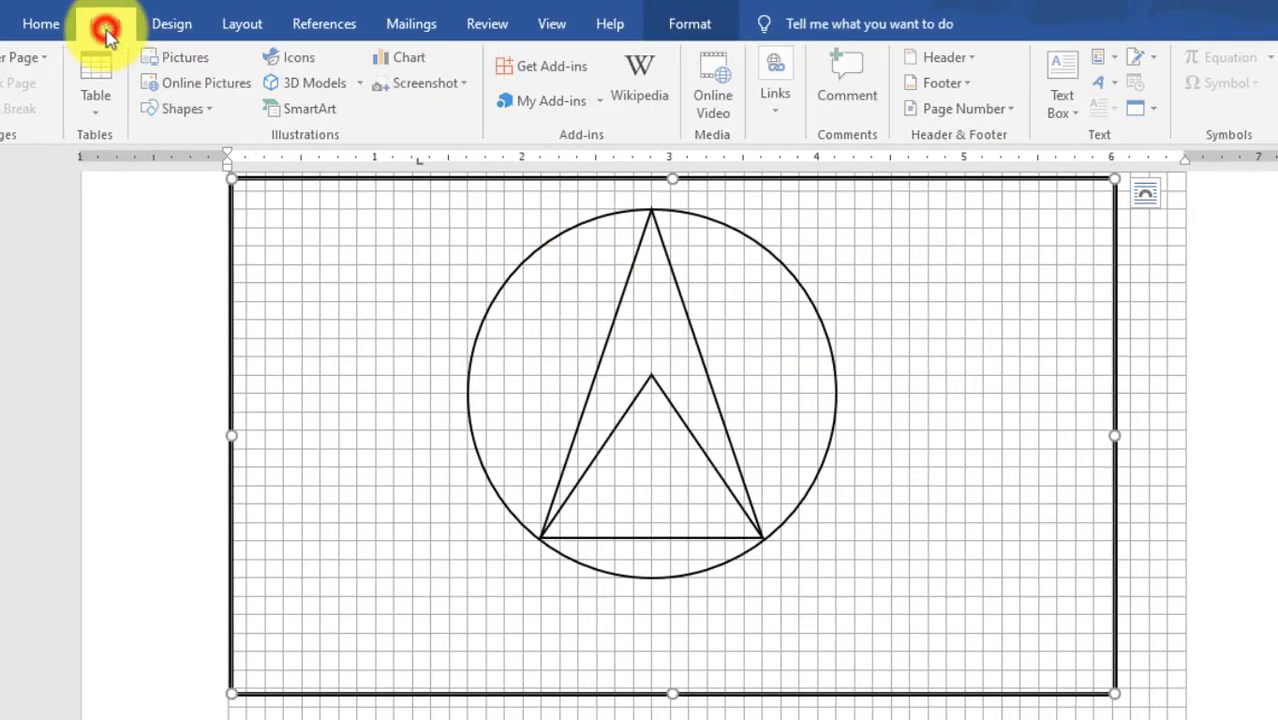
{"action": "left_click", "coordinate": [185, 109]}
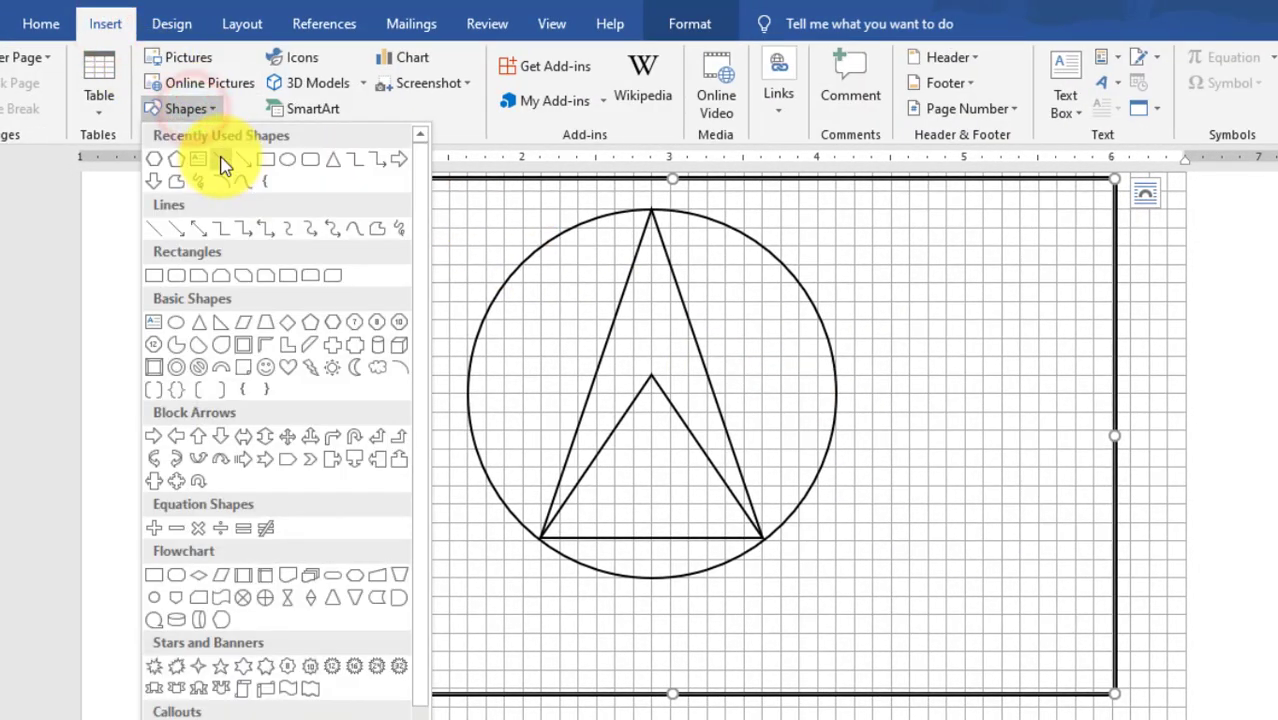
{"action": "left_click", "coordinate": [222, 162]}
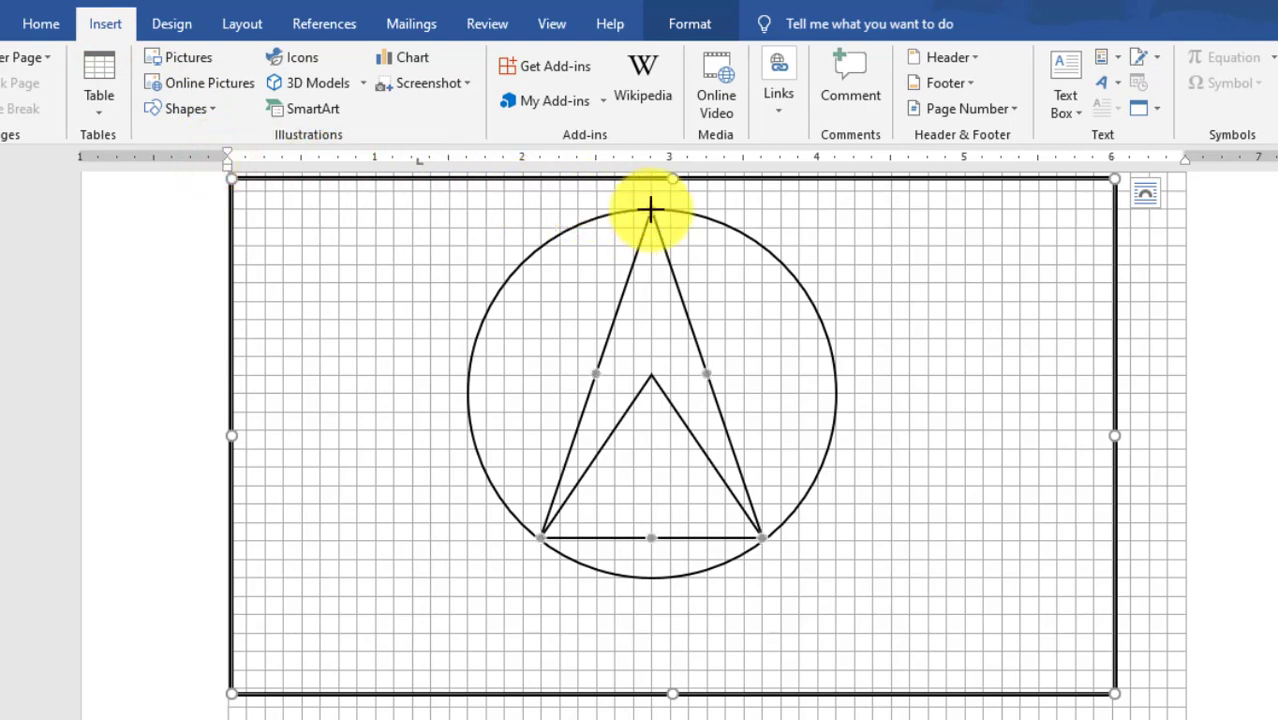
{"action": "left_click_drag", "start_coordinate": [651, 209], "coordinate": [651, 577]}
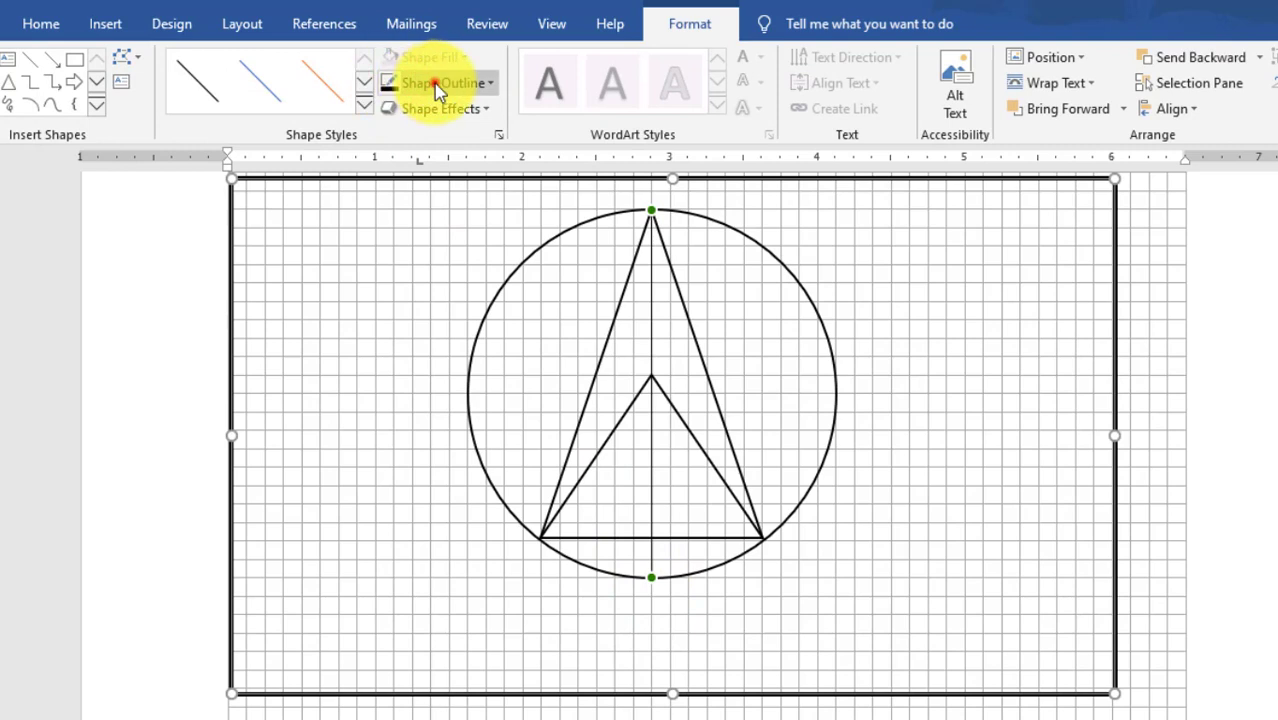
{"action": "left_click", "coordinate": [434, 83]}
{"action": "key", "text": "Down"}
{"action": "key", "text": "Down"}
{"action": "key", "text": "Down"}
{"action": "key", "text": "Down"}
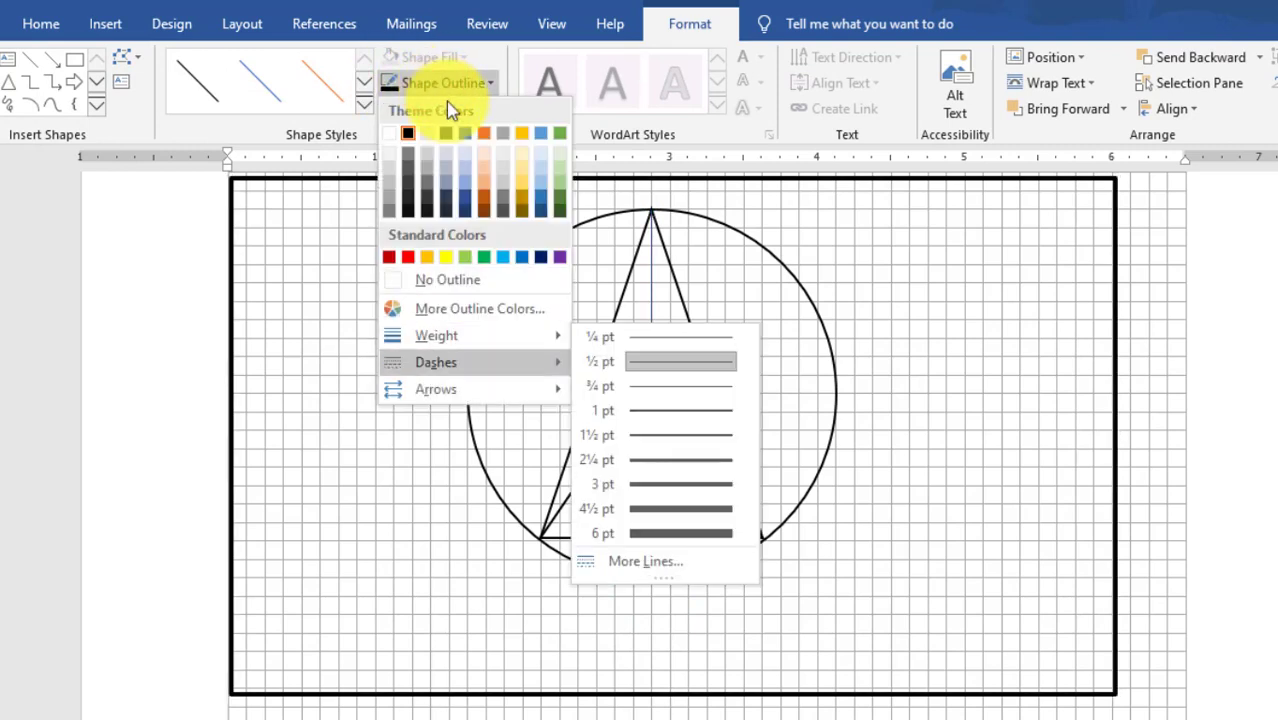
{"action": "left_click", "coordinate": [656, 410]}
{"action": "left_click", "coordinate": [928, 440]}
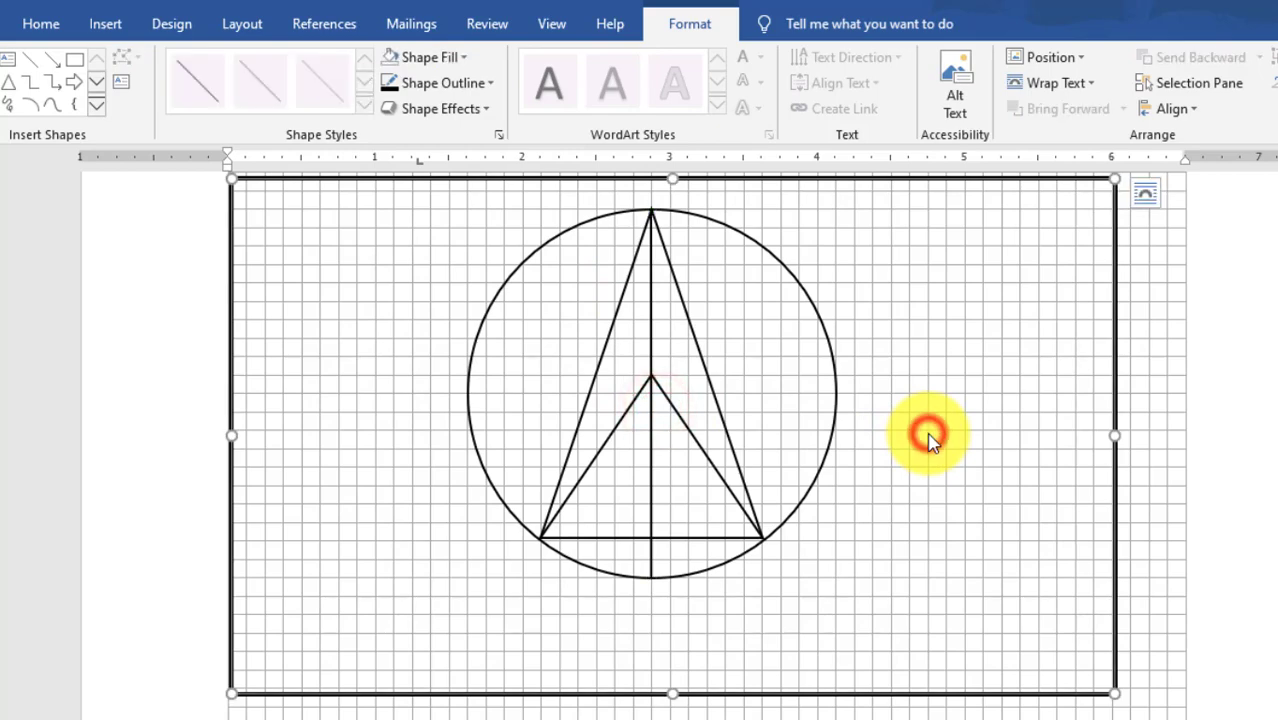
{"action": "scroll", "coordinate": [930, 440], "scroll_direction": "up", "scroll_amount": 1}
Step: Extend the canvas upward and draw a small text box above the apex
{"action": "scroll", "coordinate": [930, 440], "scroll_direction": "down", "scroll_amount": 1}
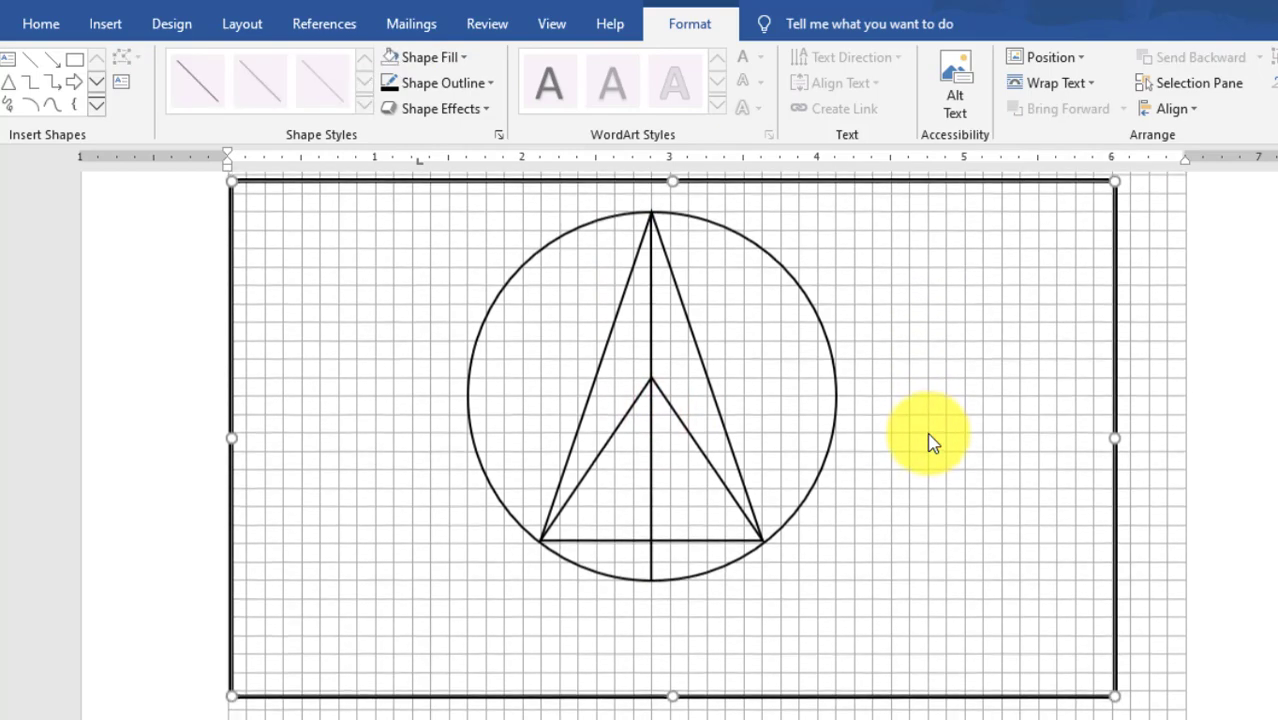
{"action": "scroll", "coordinate": [913, 342], "scroll_direction": "up", "scroll_amount": 1}
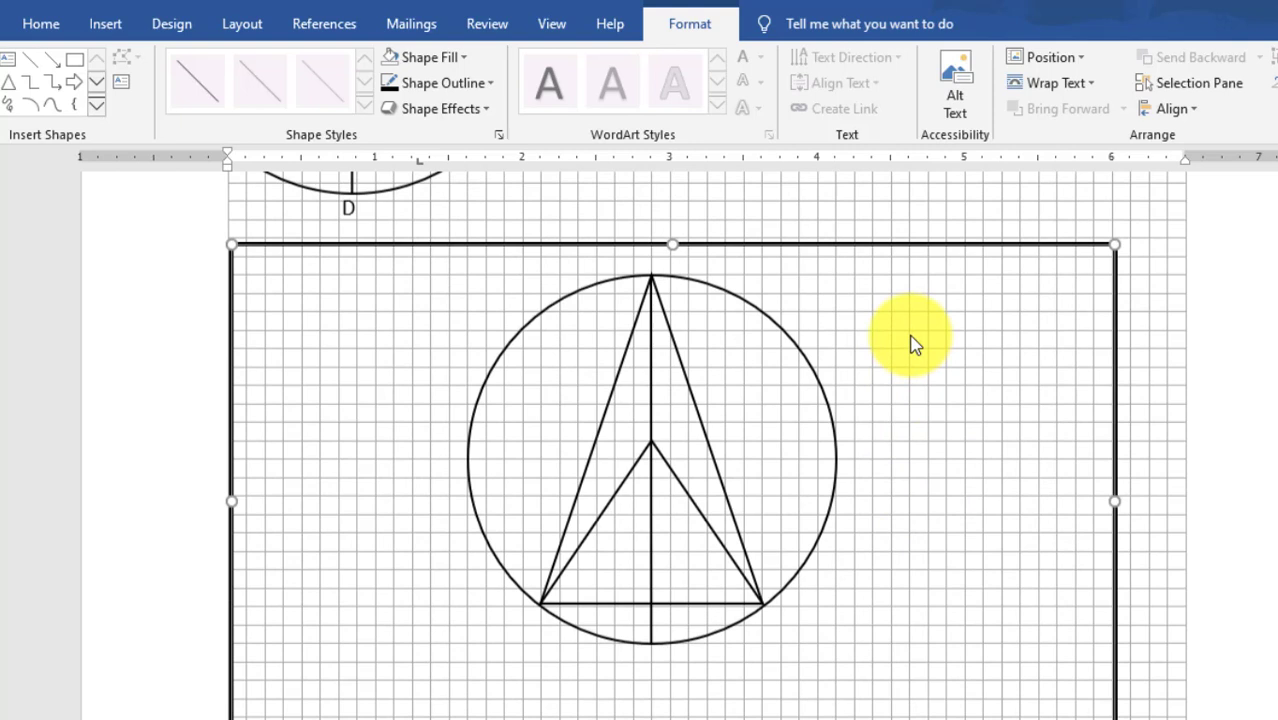
{"action": "left_click_drag", "start_coordinate": [673, 252], "coordinate": [673, 230]}
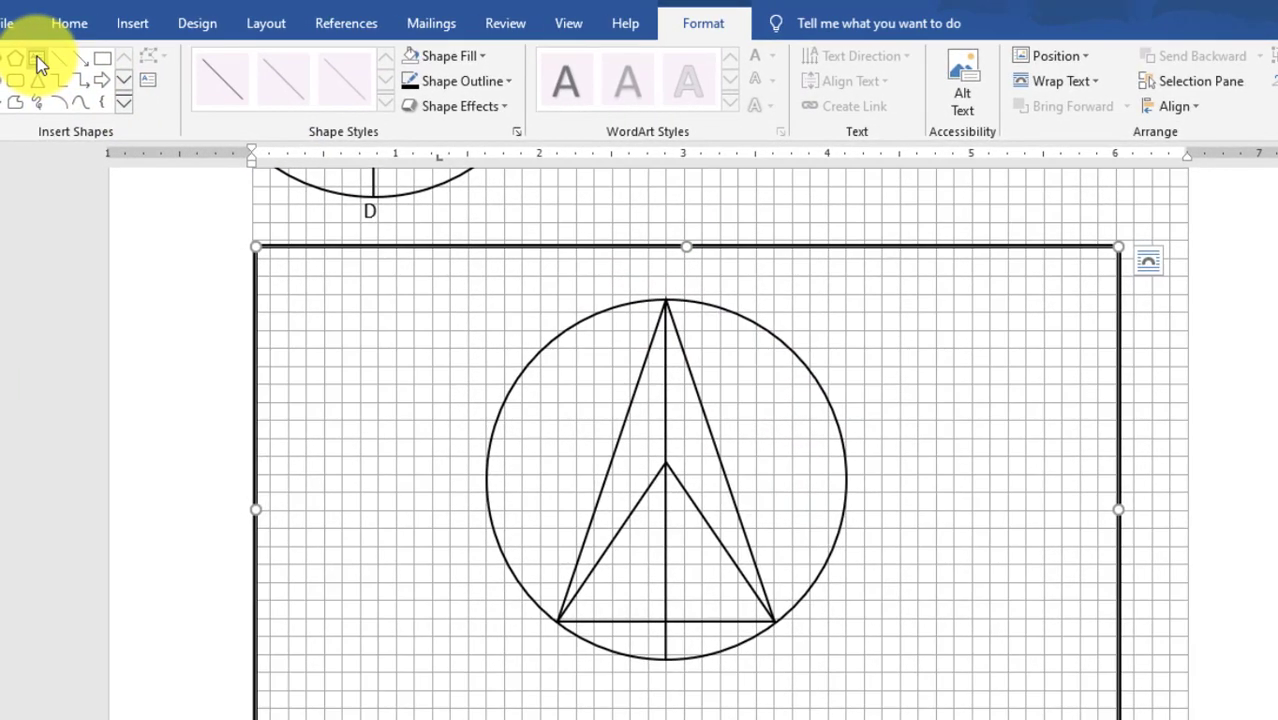
{"action": "left_click", "coordinate": [37, 60]}
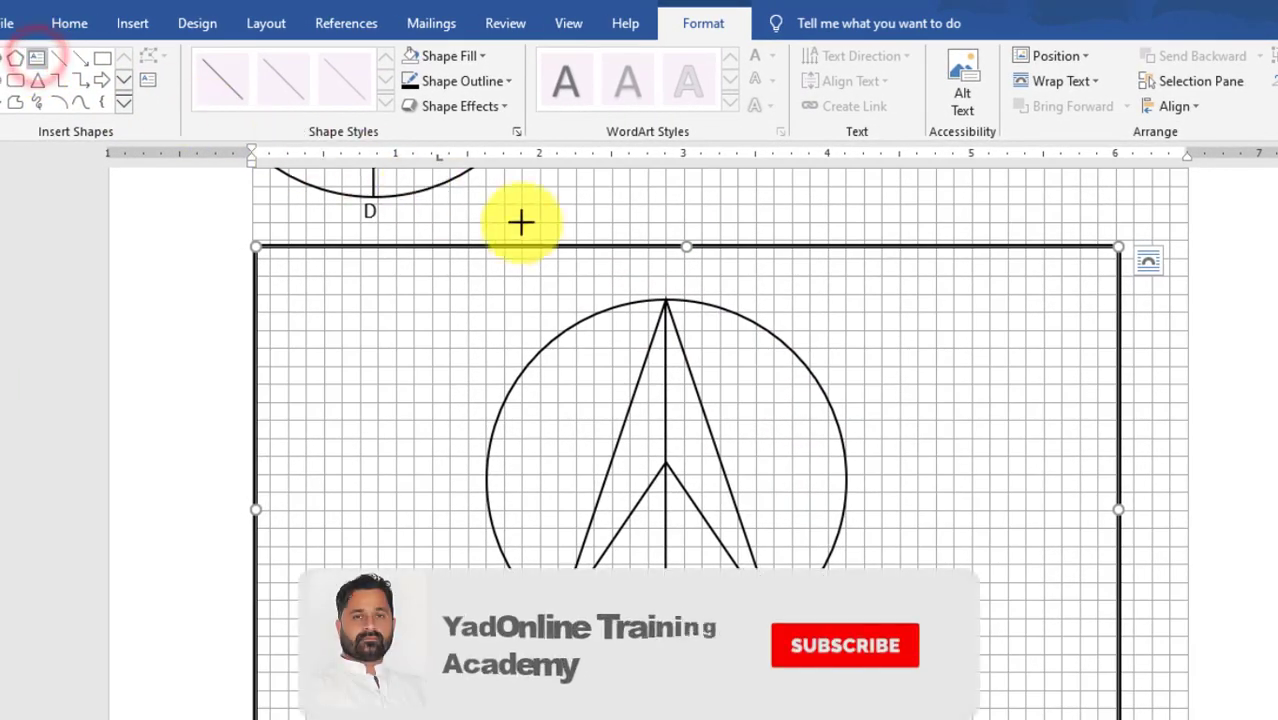
{"action": "left_click_drag", "start_coordinate": [635, 263], "coordinate": [686, 294]}
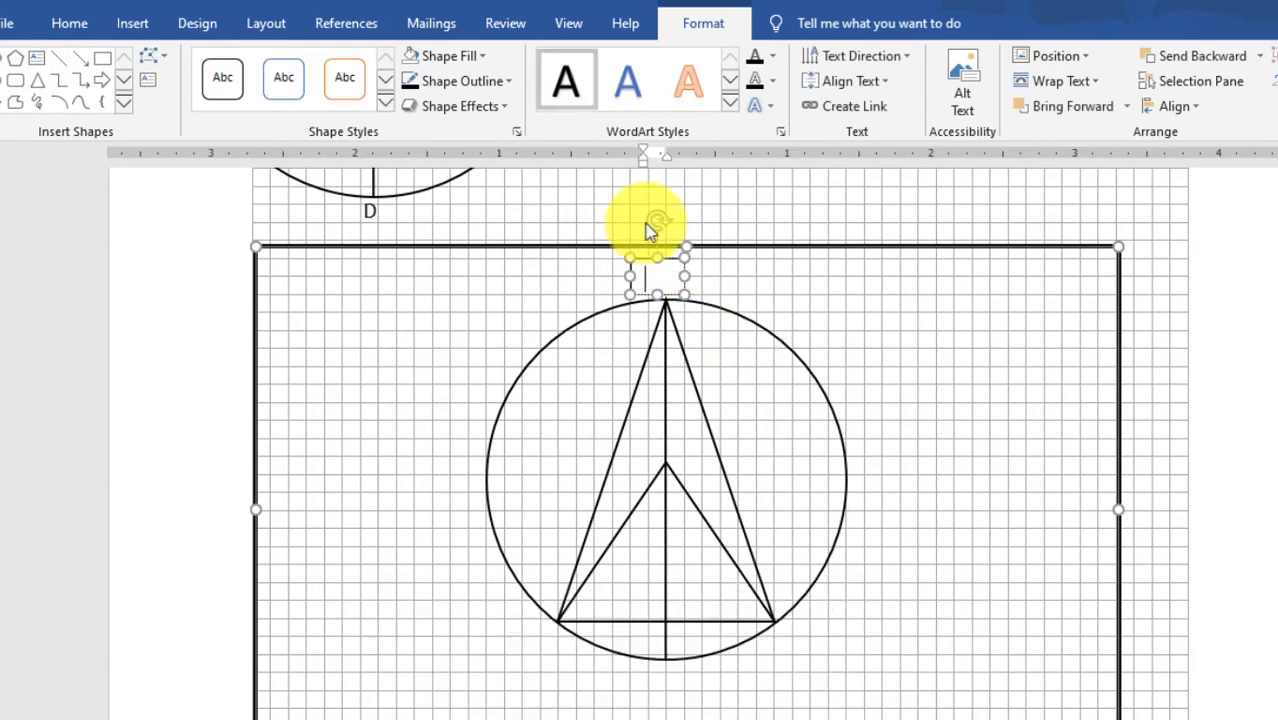
Step: Set the A label box to No Fill and No Outline
{"action": "left_click", "coordinate": [480, 57]}
{"action": "left_click", "coordinate": [481, 252]}
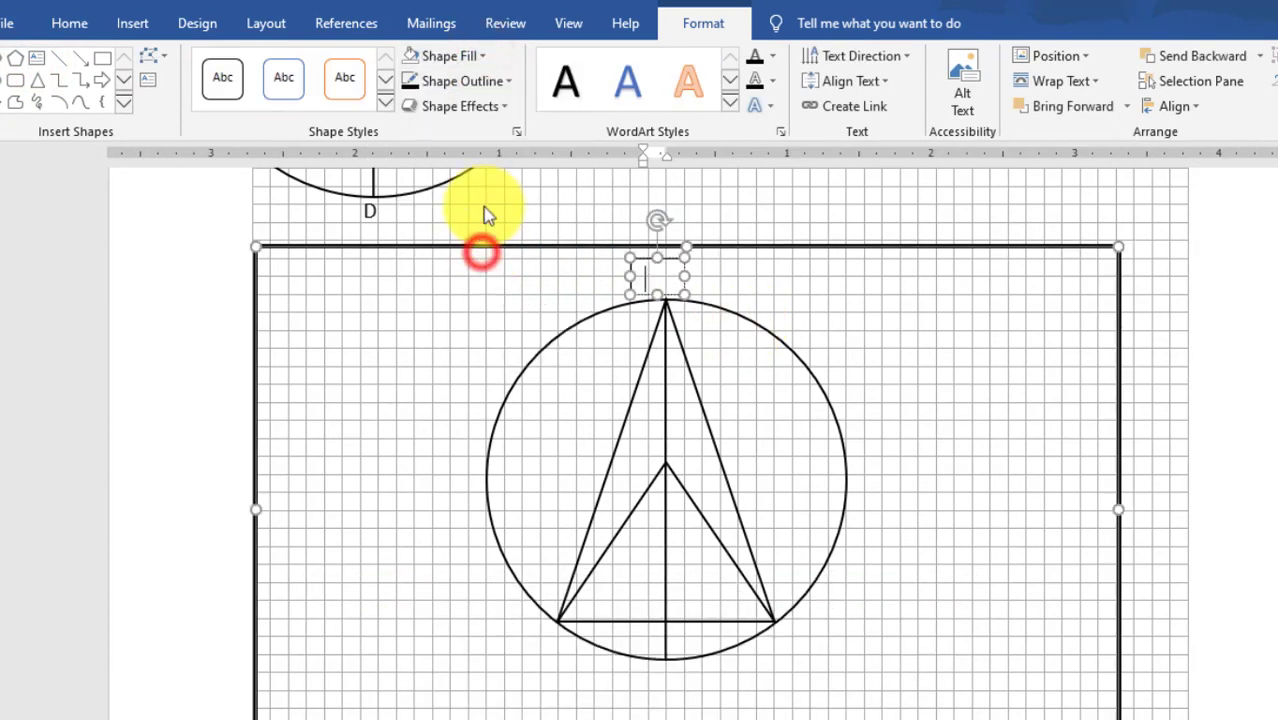
{"action": "left_click", "coordinate": [490, 81]}
{"action": "left_click", "coordinate": [480, 272]}
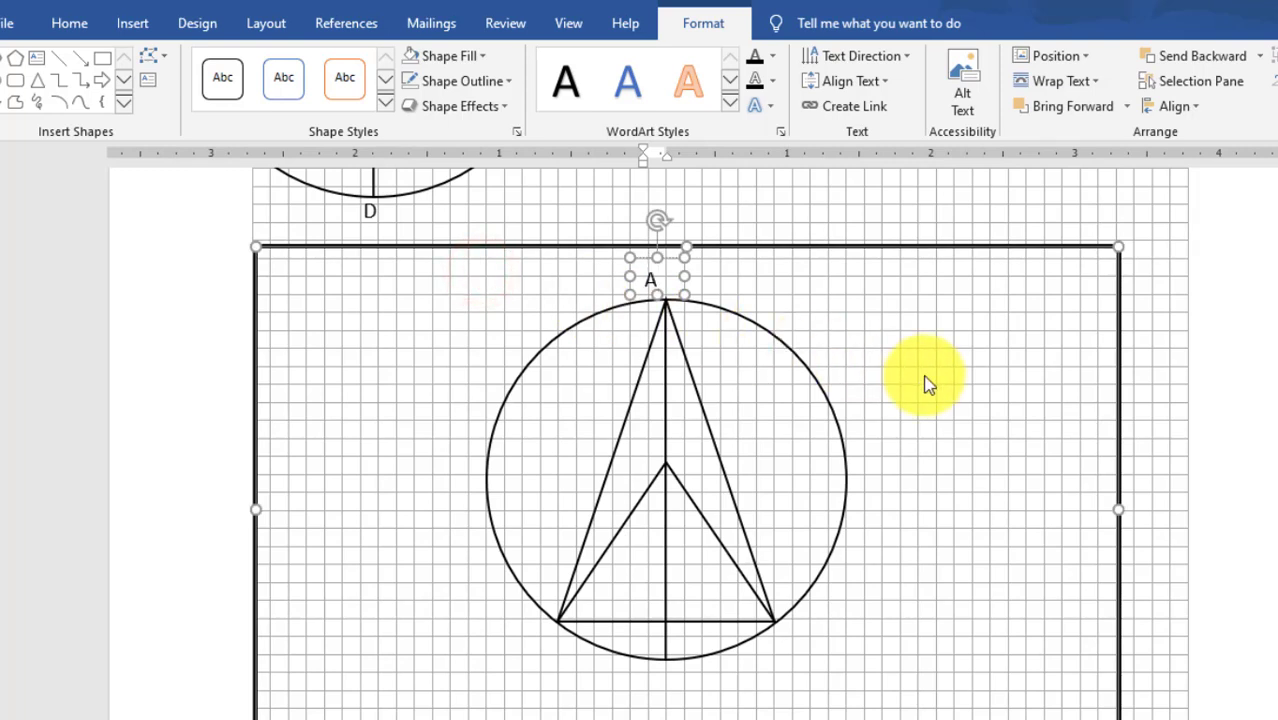
{"action": "left_click", "coordinate": [668, 260]}
Step: Set all the A label box's text margins to 0" in Layout & Properties
{"action": "left_click", "coordinate": [515, 140]}
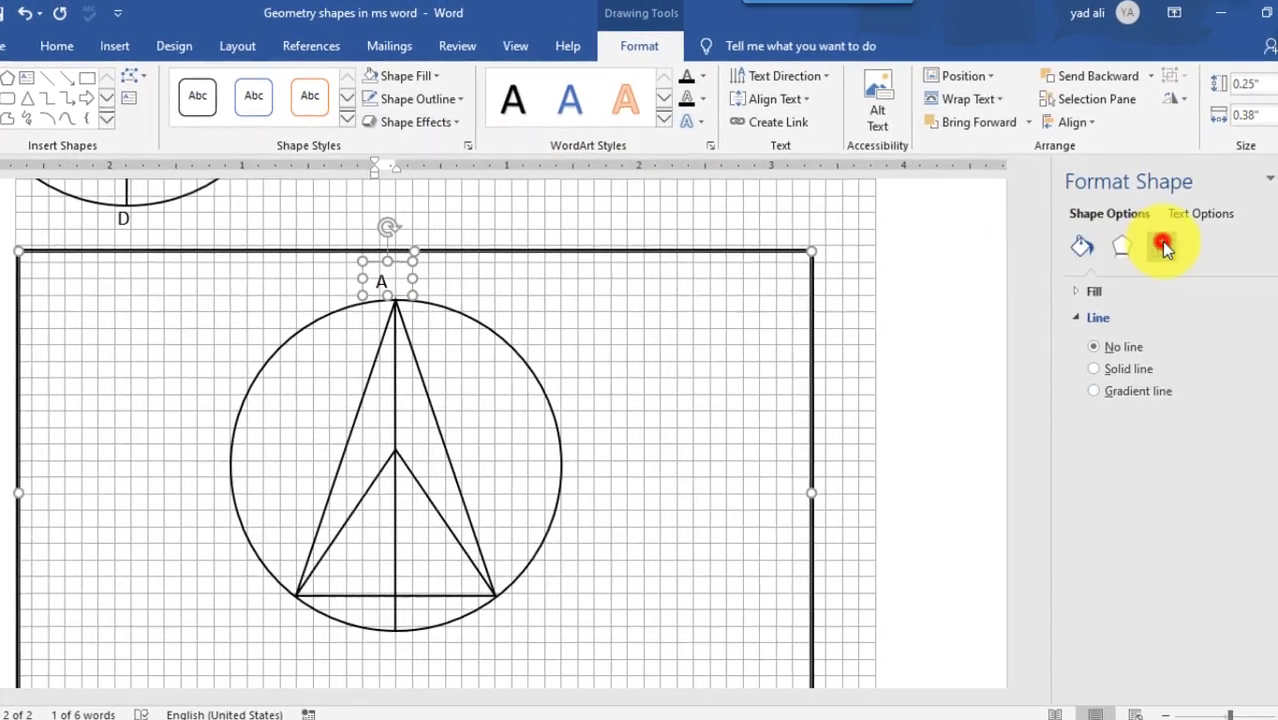
{"action": "left_click", "coordinate": [1162, 245]}
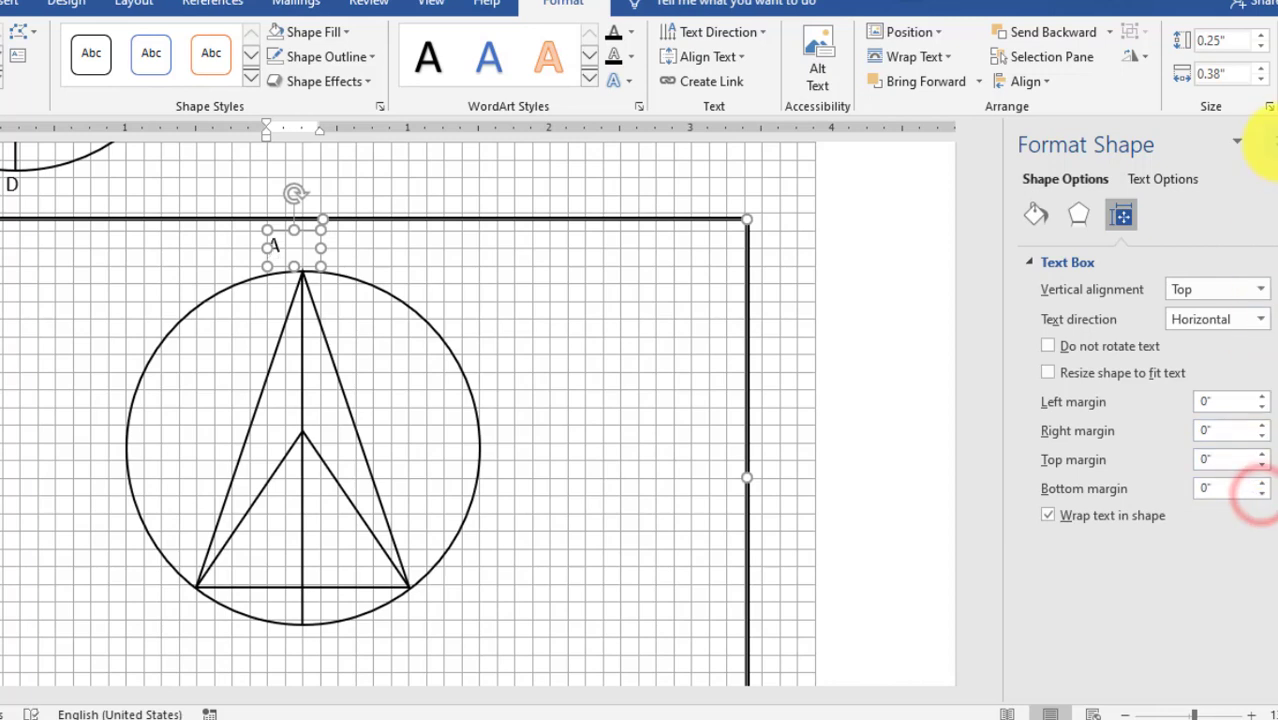
{"action": "left_click", "coordinate": [1270, 142]}
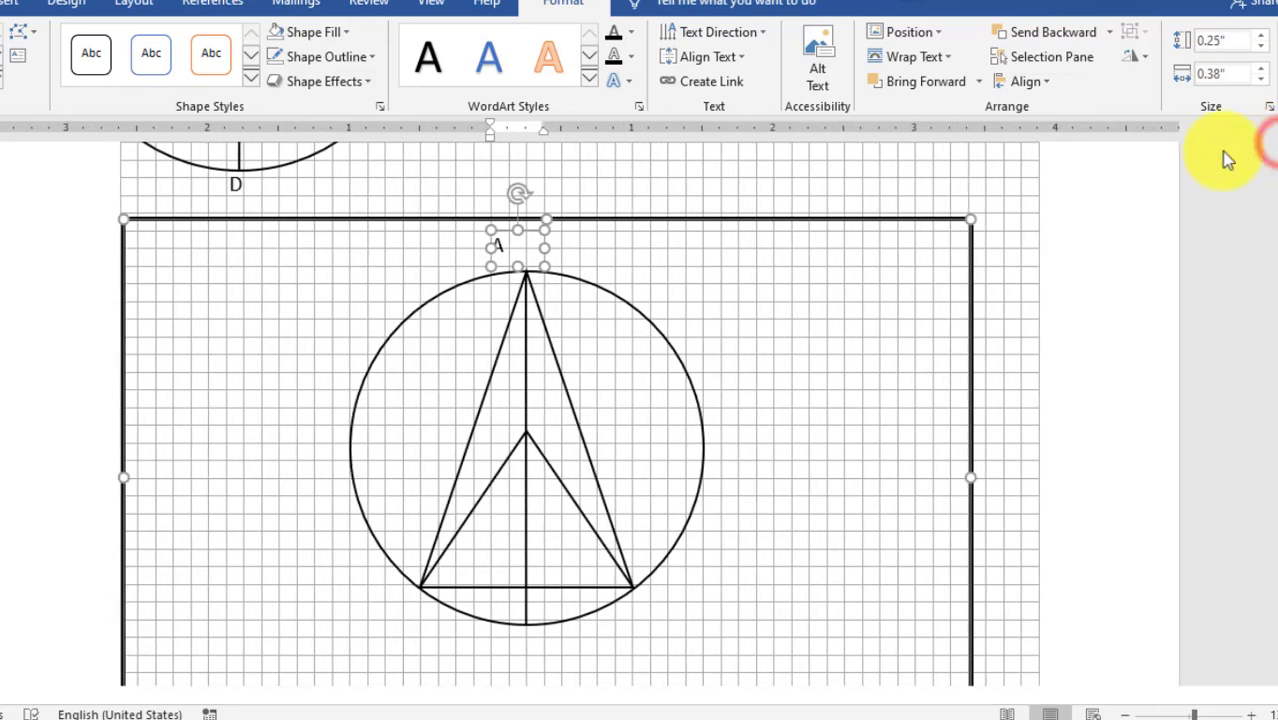
{"action": "left_click", "coordinate": [541, 248]}
{"action": "left_click", "coordinate": [510, 229]}
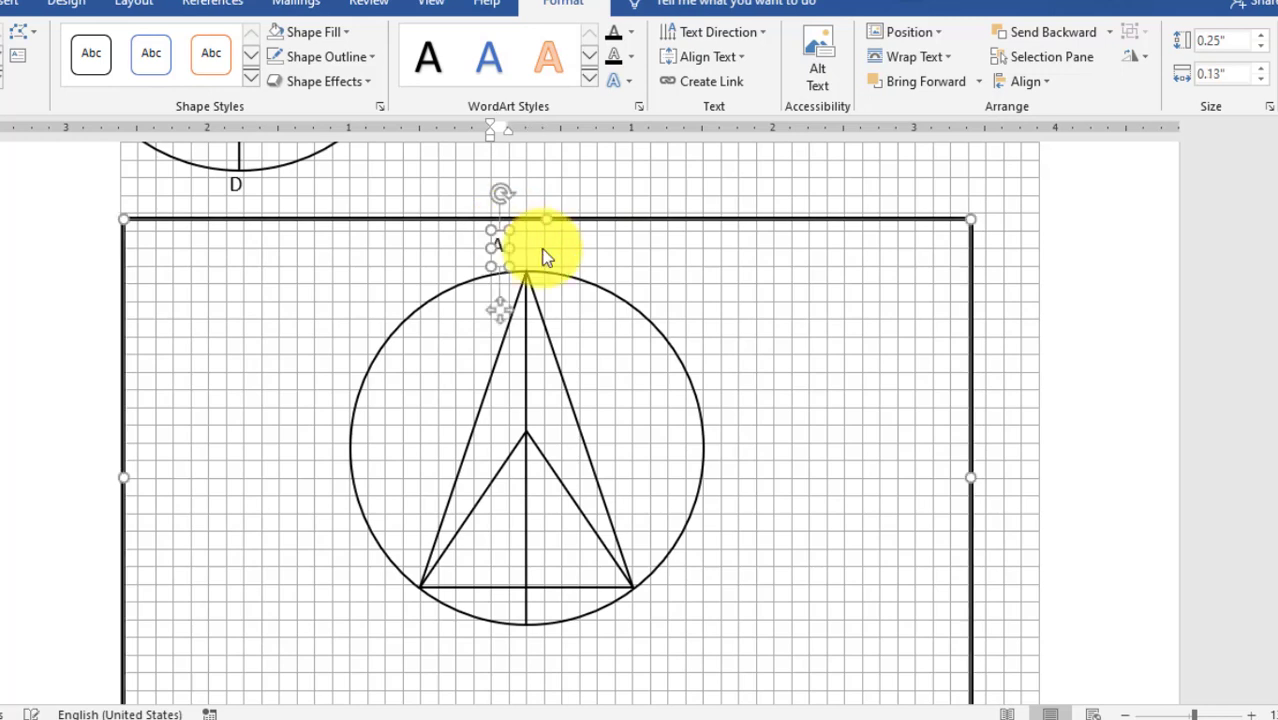
{"action": "left_click", "coordinate": [499, 233]}
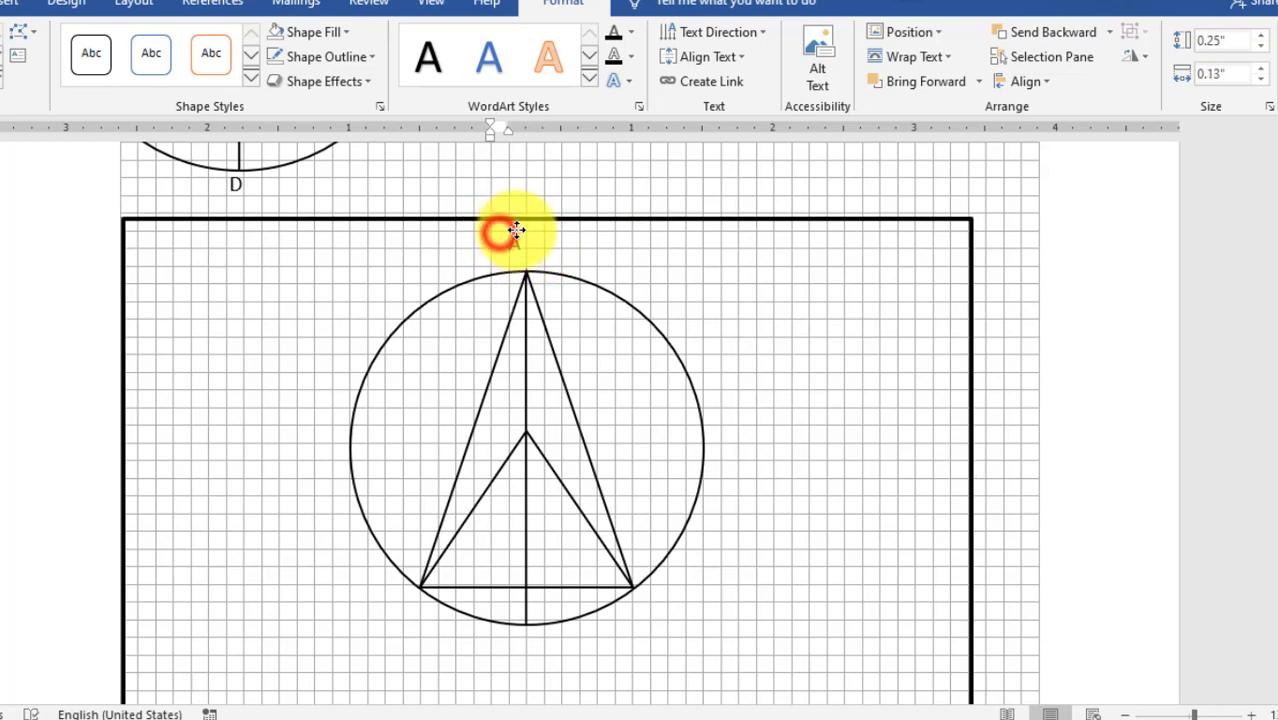
{"action": "left_click", "coordinate": [499, 233]}
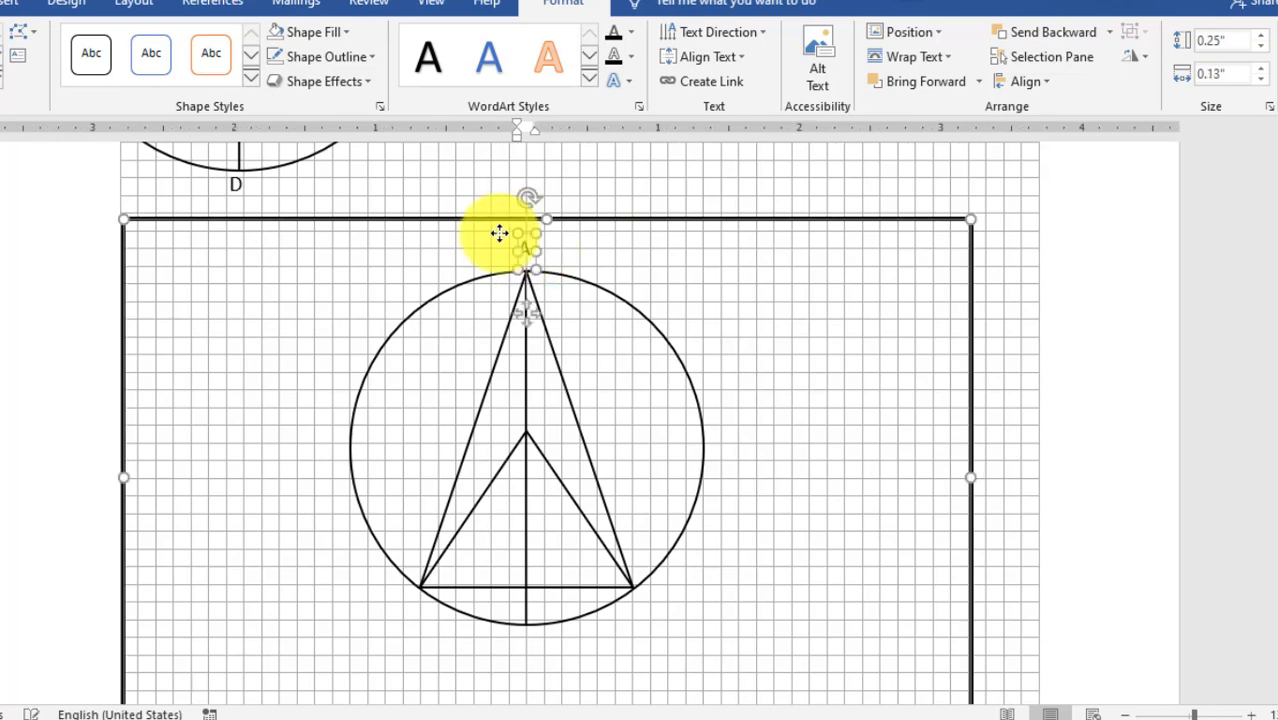
Step: Place label copies below the circle and at both base corners, relabelling the corners B and C
{"action": "left_click_drag", "start_coordinate": [523, 233], "coordinate": [527, 637]}
{"action": "left_click_drag", "start_coordinate": [656, 600], "coordinate": [396, 600]}
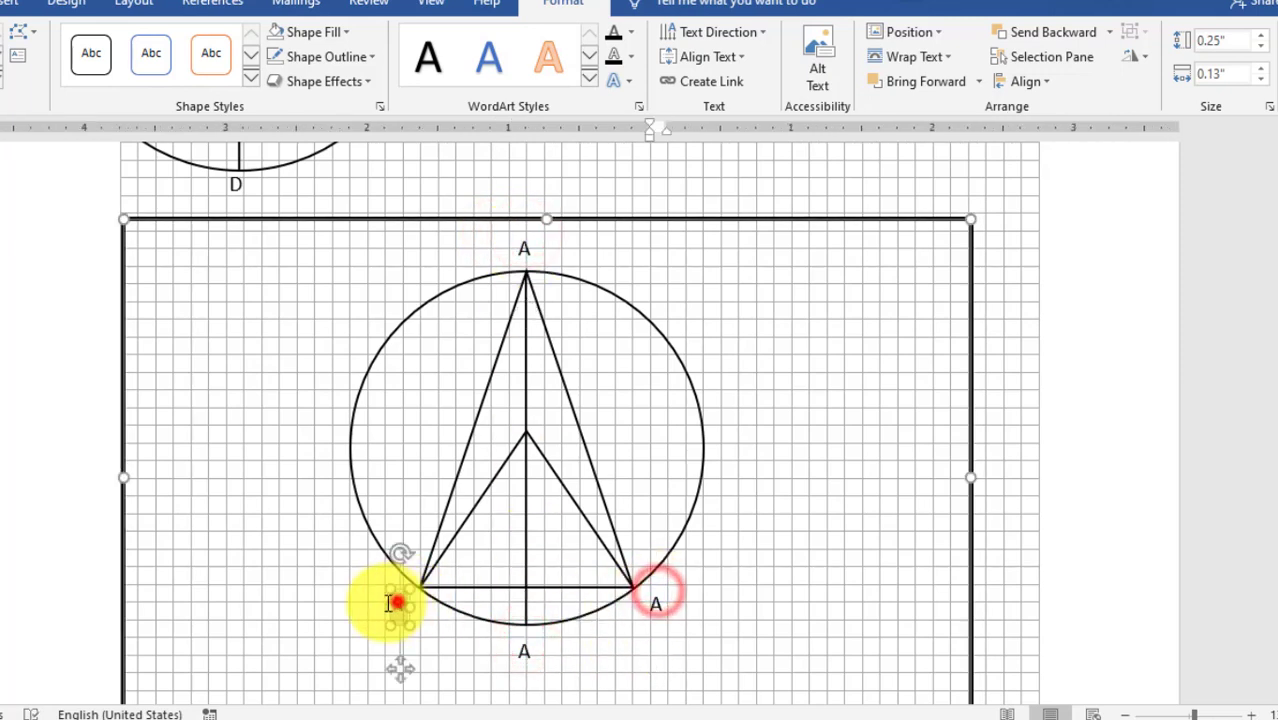
{"action": "double_click", "coordinate": [396, 604]}
{"action": "type", "text": "B"}
{"action": "double_click", "coordinate": [658, 603]}
{"action": "type", "text": "C"}
Step: Copy the bottom label to the circle's centre and change it to O
{"action": "left_click", "coordinate": [522, 650]}
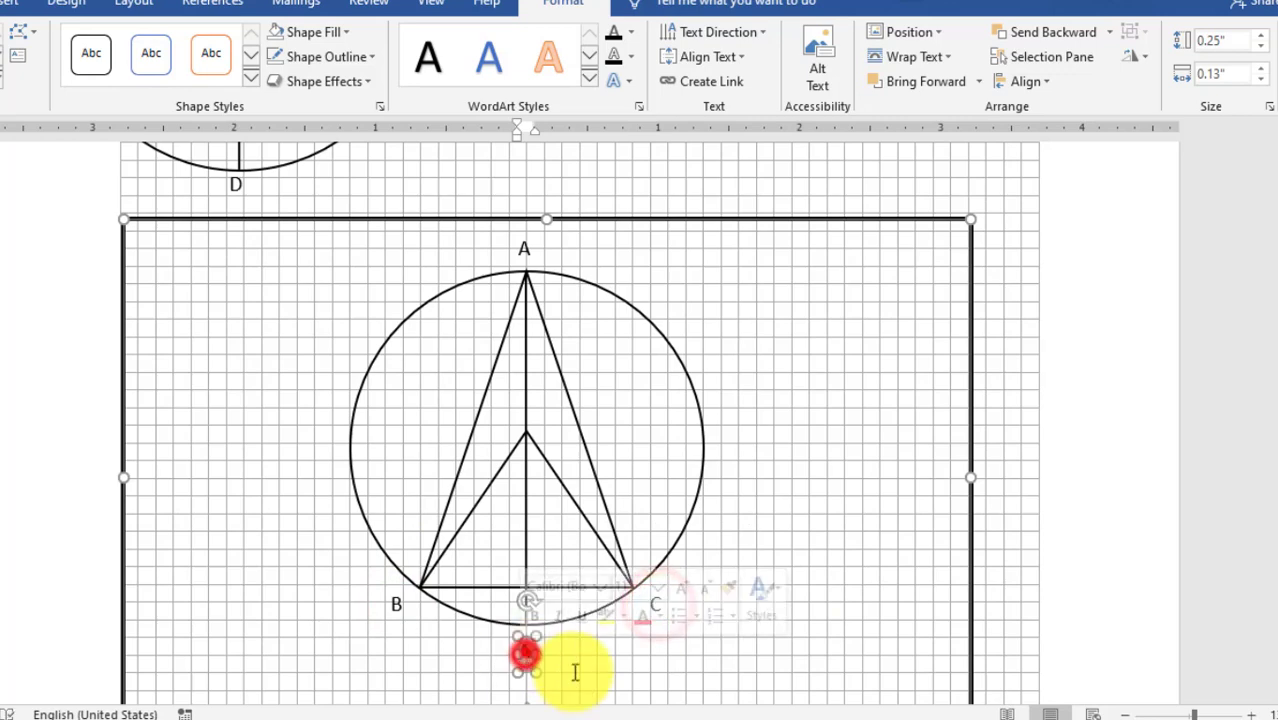
{"action": "left_click_drag", "start_coordinate": [535, 628], "coordinate": [542, 408]}
{"action": "type", "text": "O"}
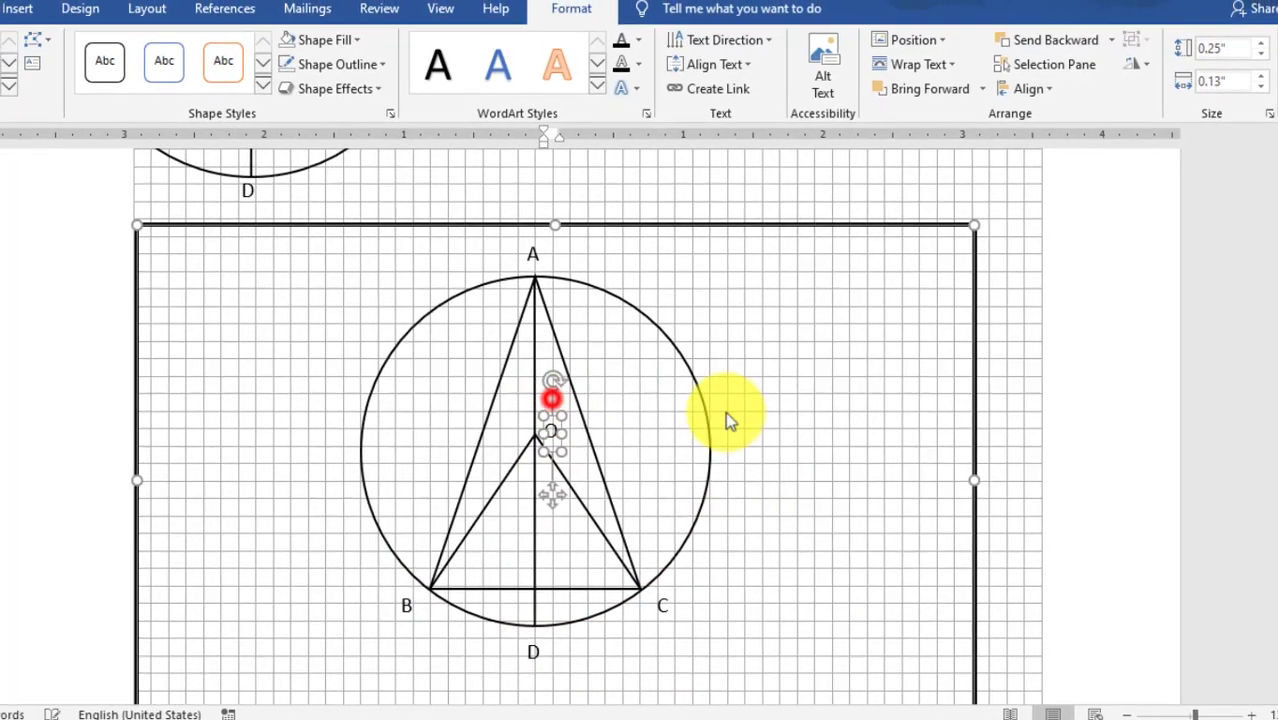
{"action": "left_click", "coordinate": [804, 420]}
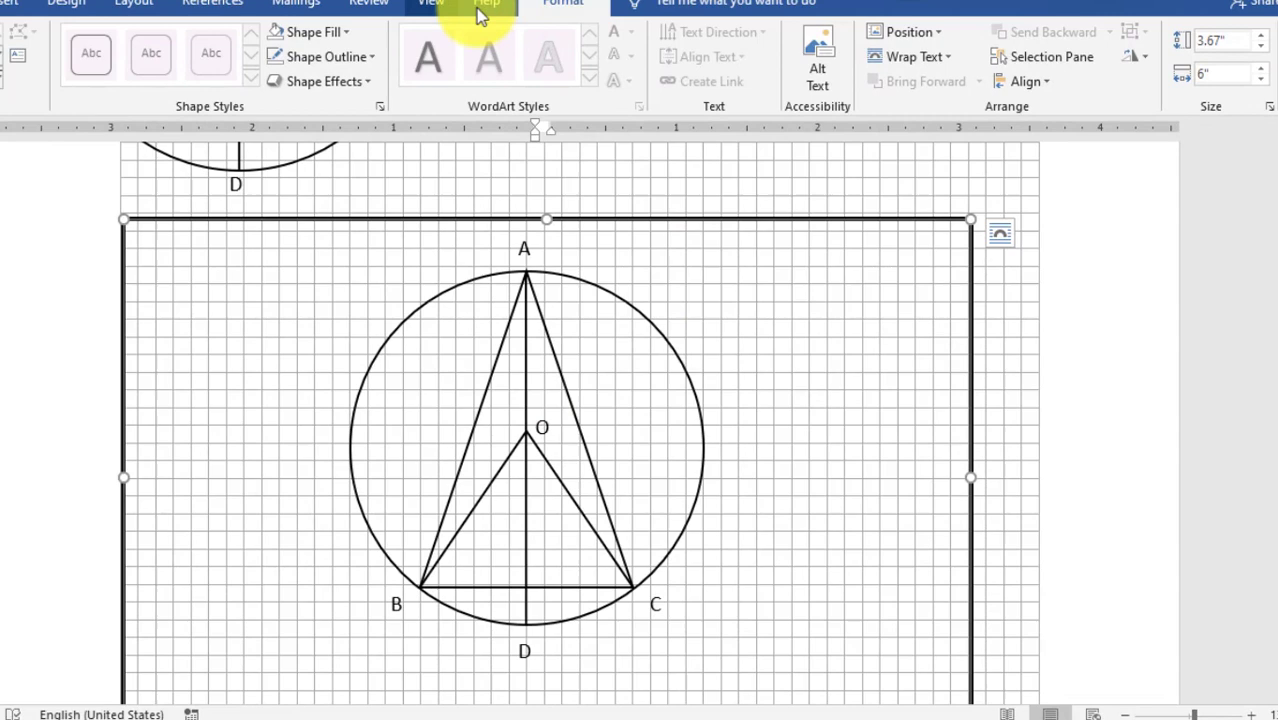
Step: Turn off the page gridlines in the View options
{"action": "left_click", "coordinate": [430, 6]}
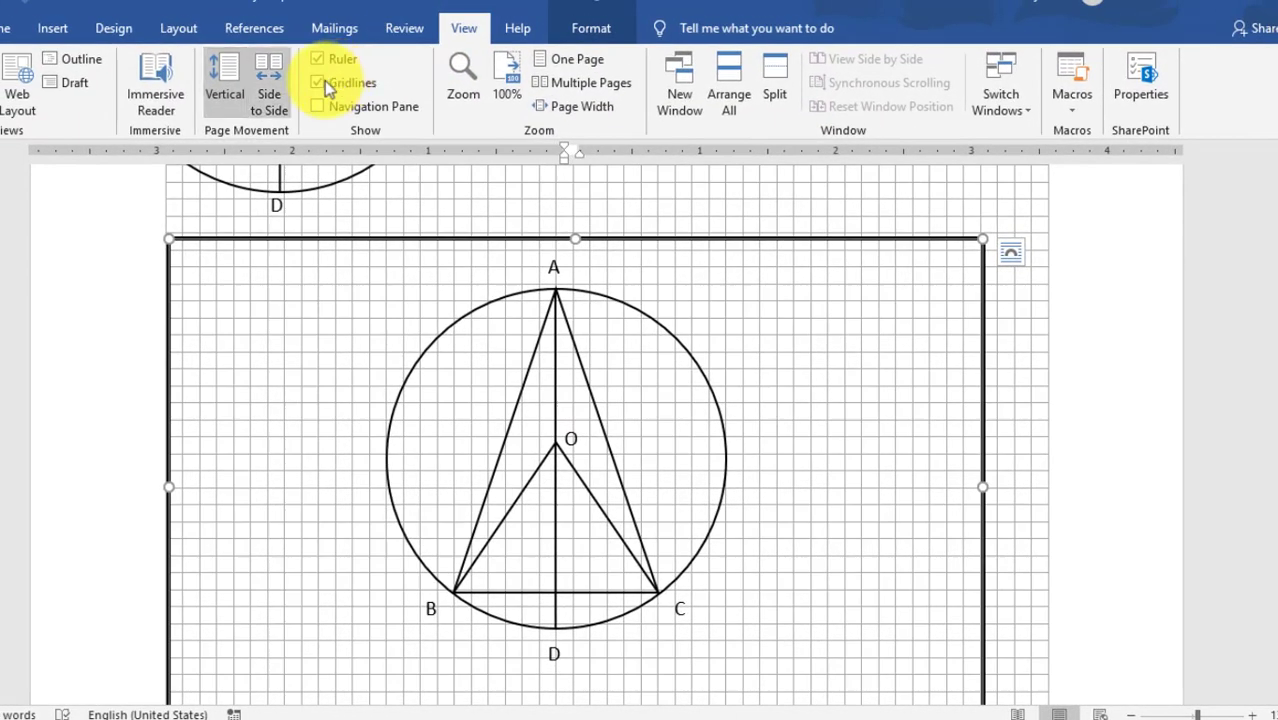
{"action": "left_click", "coordinate": [317, 83]}
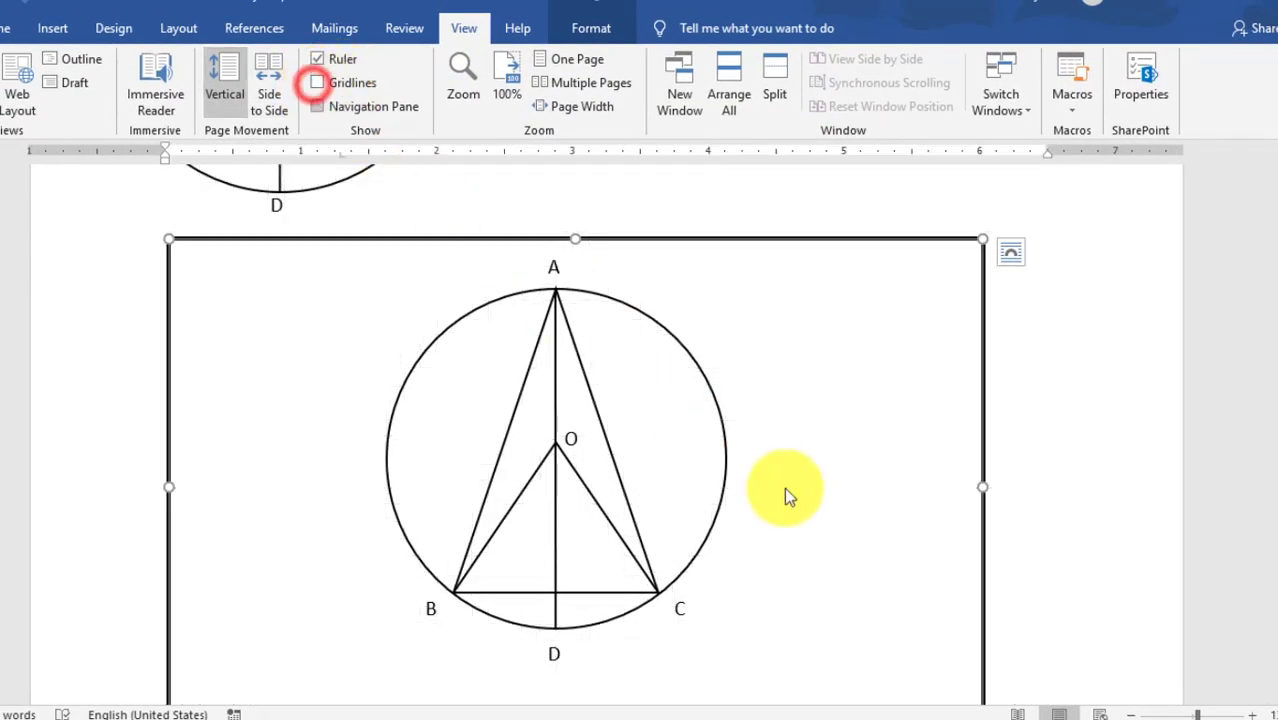
{"action": "scroll", "coordinate": [812, 511], "scroll_direction": "down", "scroll_amount": 3}
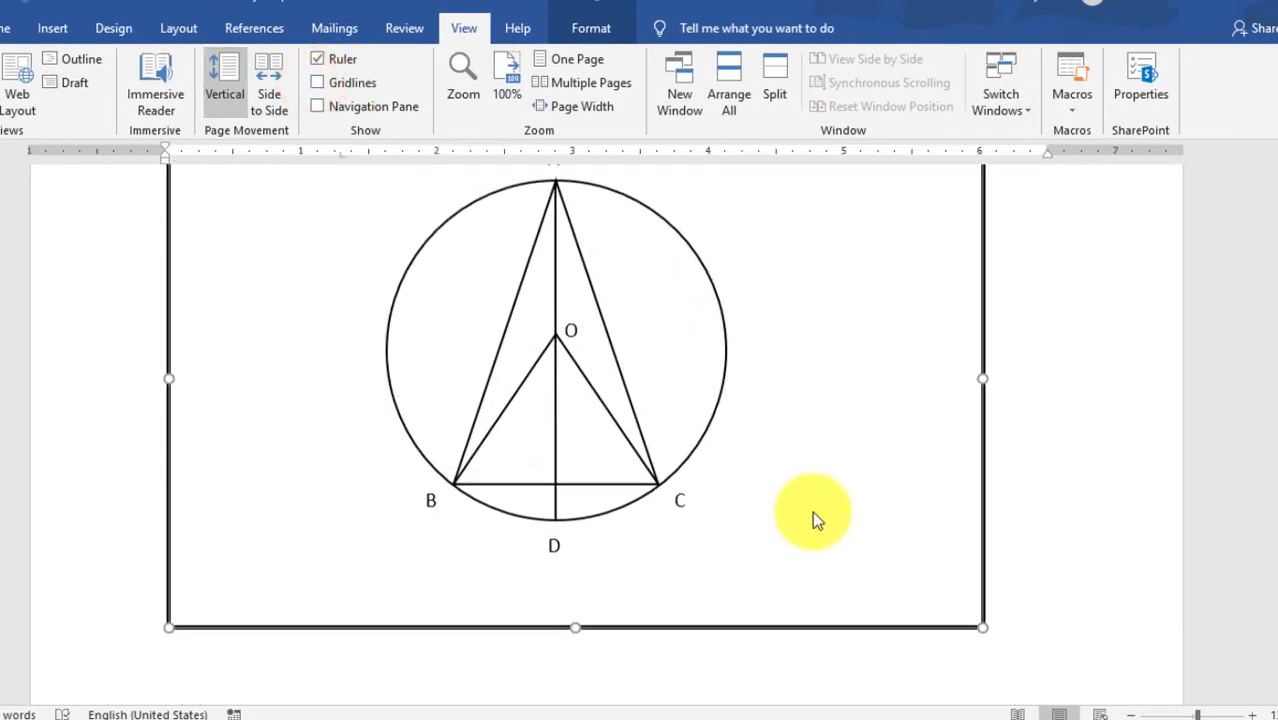
Step: Pull the canvas's bottom, right and left edges inward to fit the circle closely
{"action": "left_click_drag", "start_coordinate": [578, 598], "coordinate": [583, 553]}
{"action": "left_click_drag", "start_coordinate": [983, 323], "coordinate": [746, 335]}
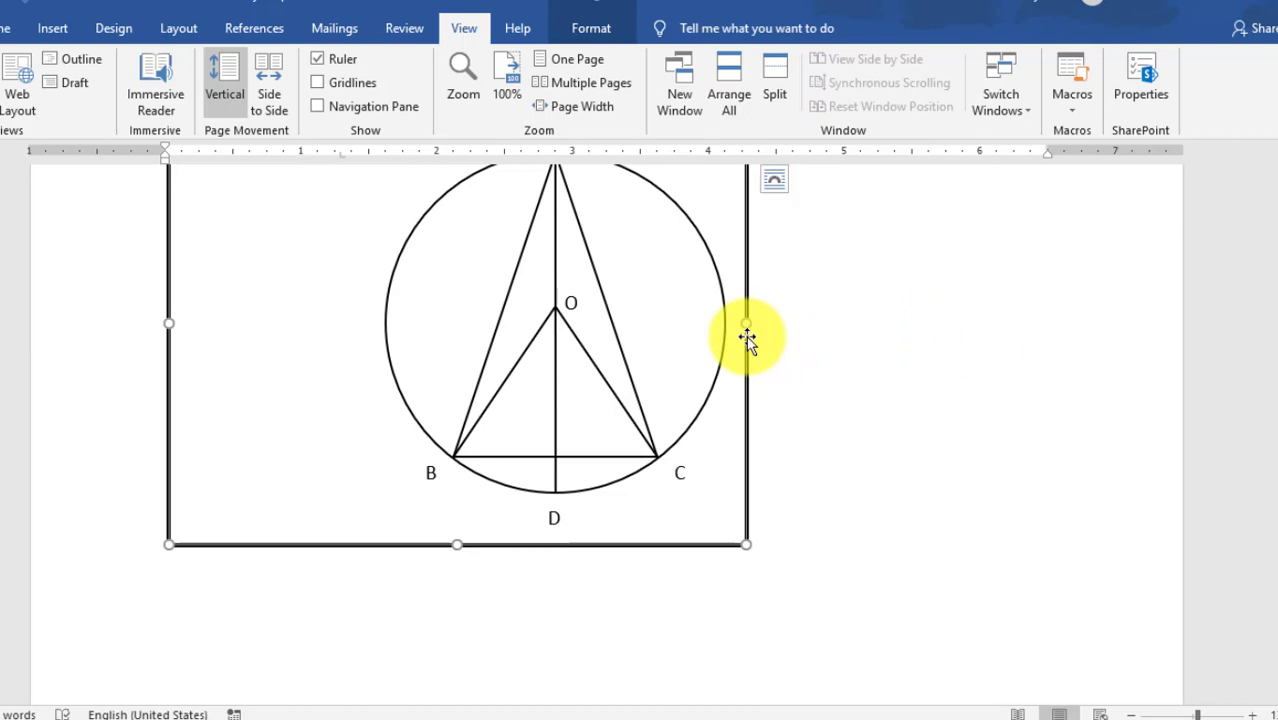
{"action": "mouse_move", "coordinate": [163, 322]}
{"action": "left_mouse_down"}
{"action": "mouse_move", "coordinate": [234, 320]}
{"action": "mouse_move", "coordinate": [268, 335]}
{"action": "left_mouse_up"}
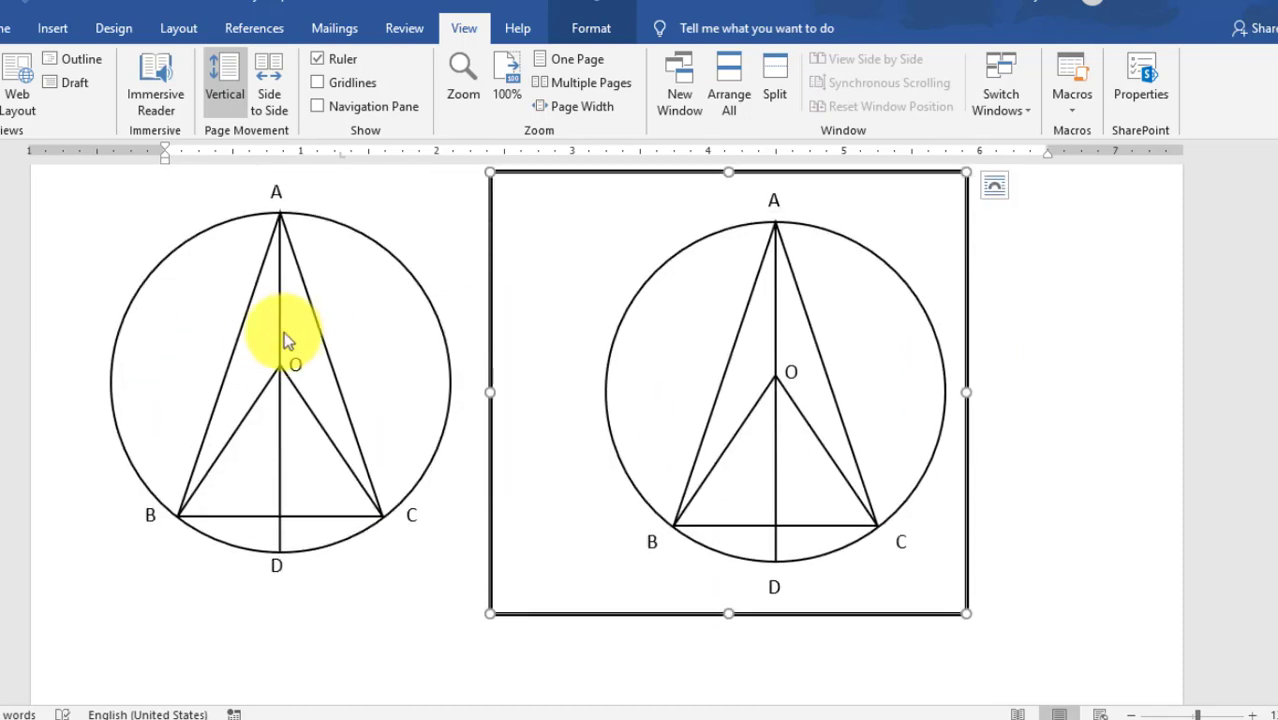
{"action": "left_click_drag", "start_coordinate": [489, 392], "coordinate": [600, 398]}
{"action": "left_click", "coordinate": [963, 465]}
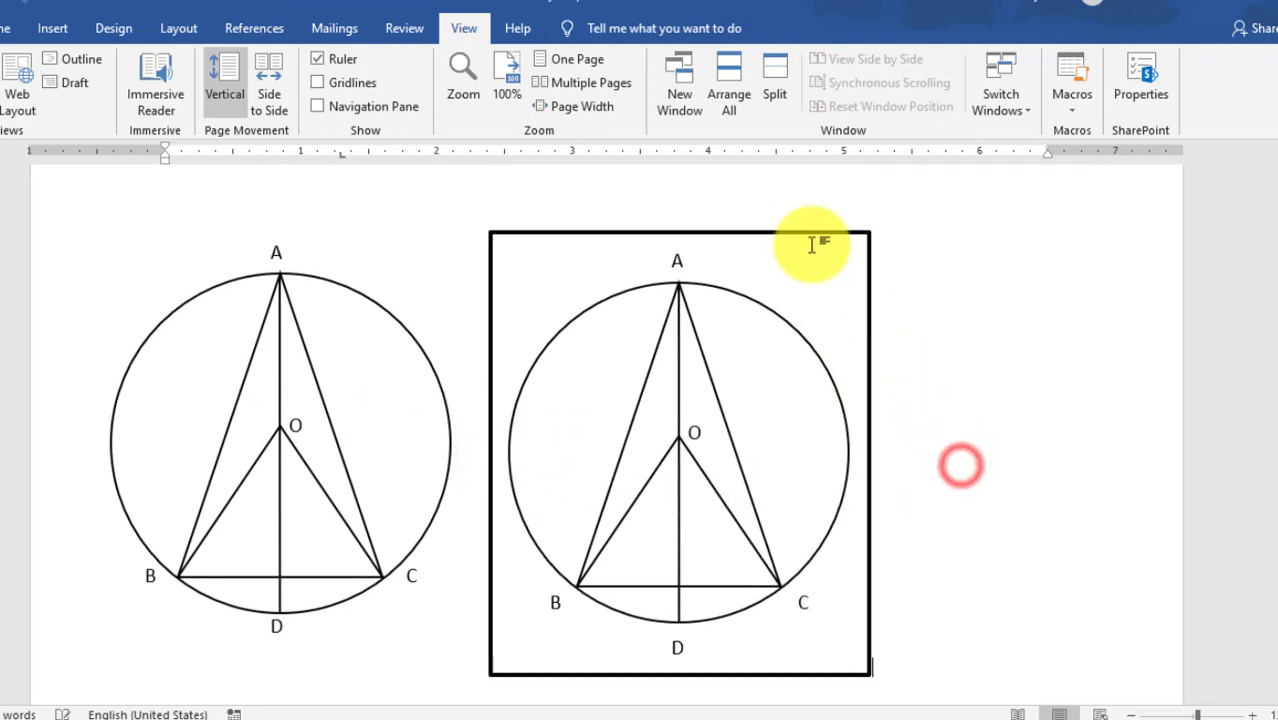
Step: Set the drawing canvas's Shape Outline to No Outline, removing its black border
{"action": "left_click", "coordinate": [811, 242]}
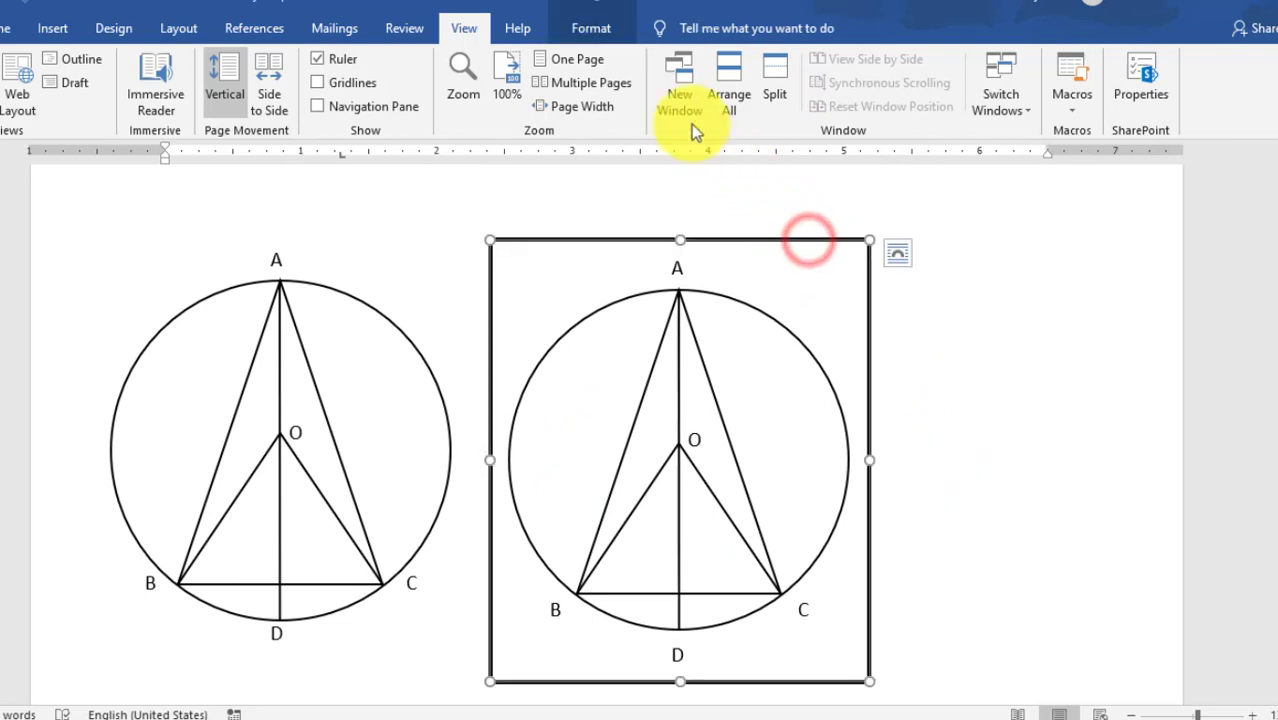
{"action": "left_click", "coordinate": [590, 28]}
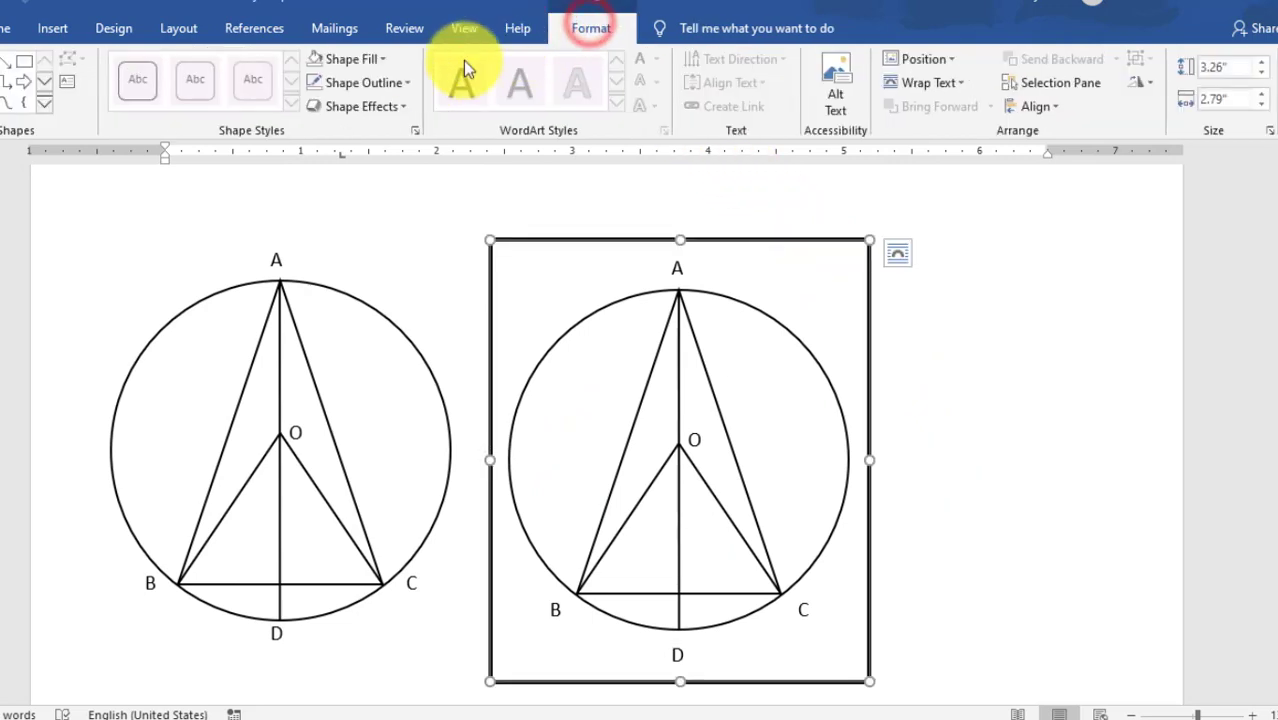
{"action": "left_click", "coordinate": [397, 82]}
{"action": "left_click", "coordinate": [380, 268]}
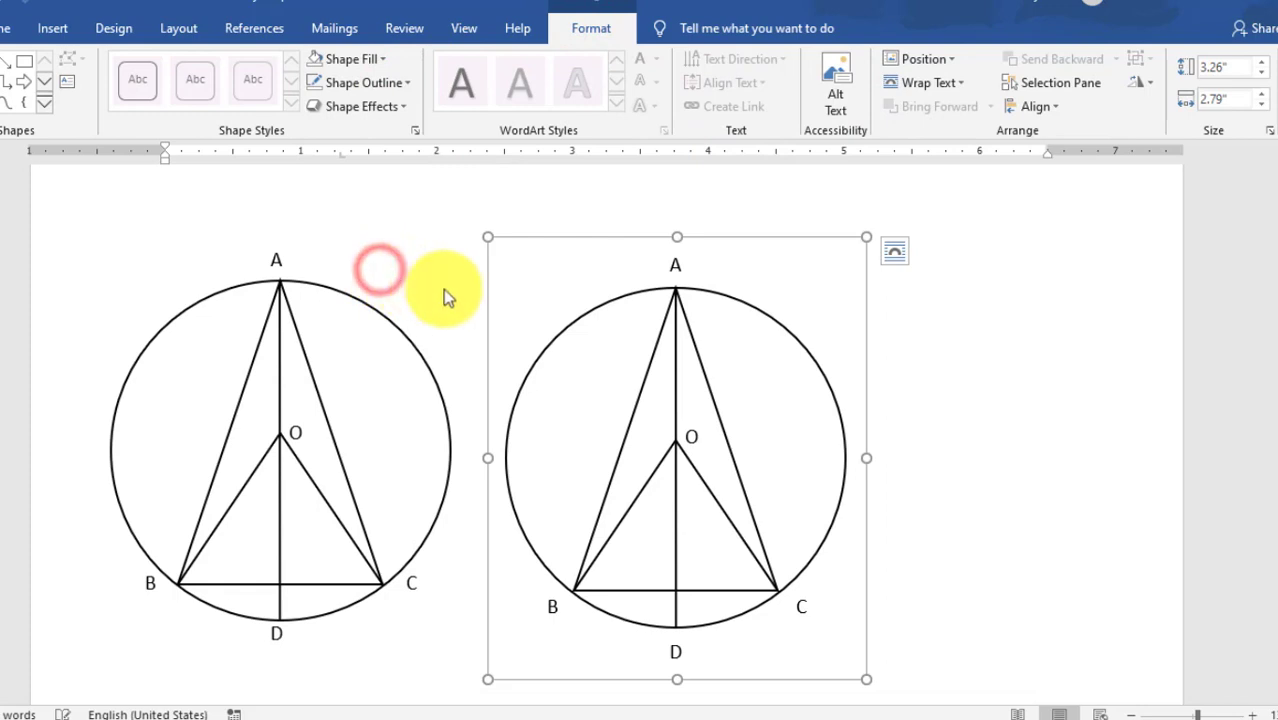
{"action": "left_click", "coordinate": [969, 444]}
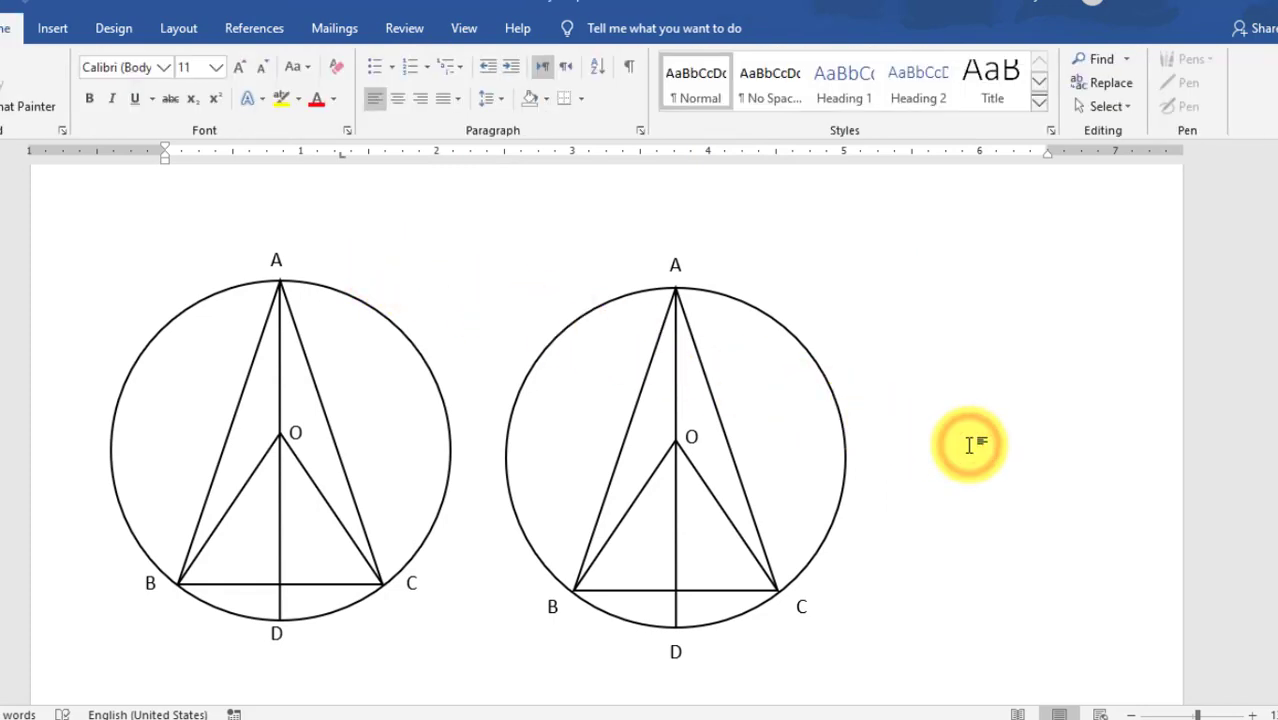